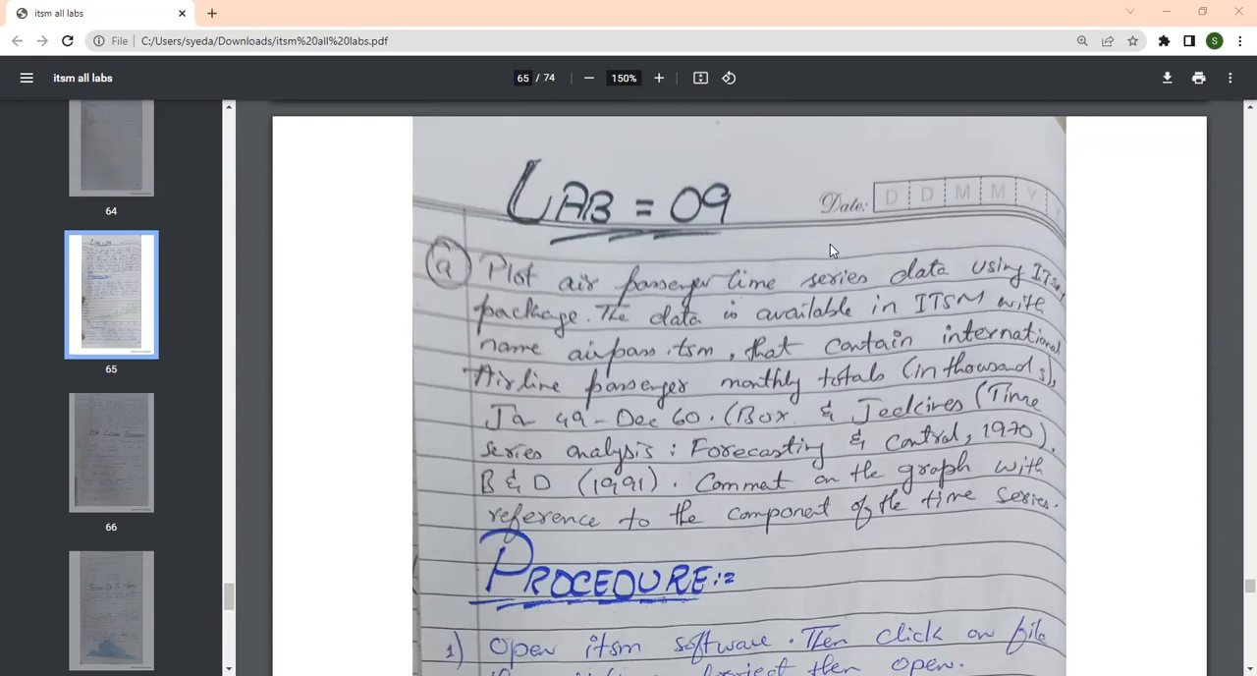
# Switch to ITSM 2000 and open the AIRPASS.TSM dataset as a univariate project.
pyautogui.scroll(-2, 804, 384)
pyautogui.scroll(-2, 759, 471)
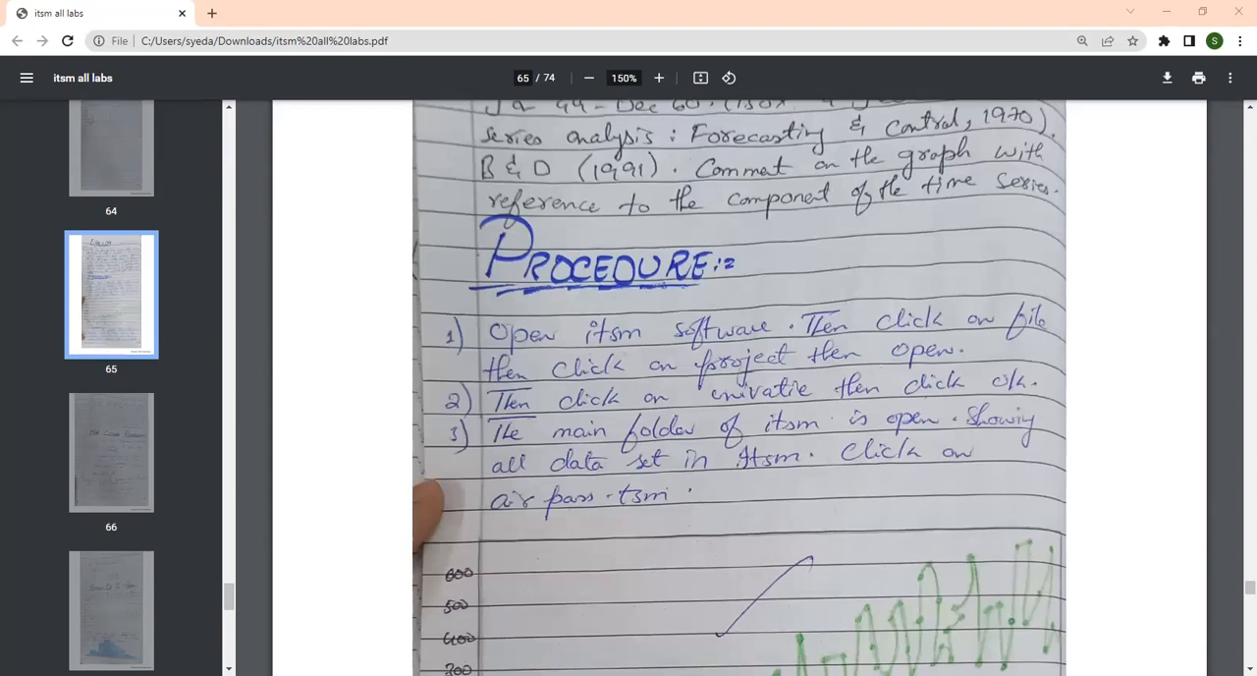
pyautogui.hotkey('alt', 'Tab')
pyautogui.click(12, 27)
pyautogui.moveTo(128, 44)
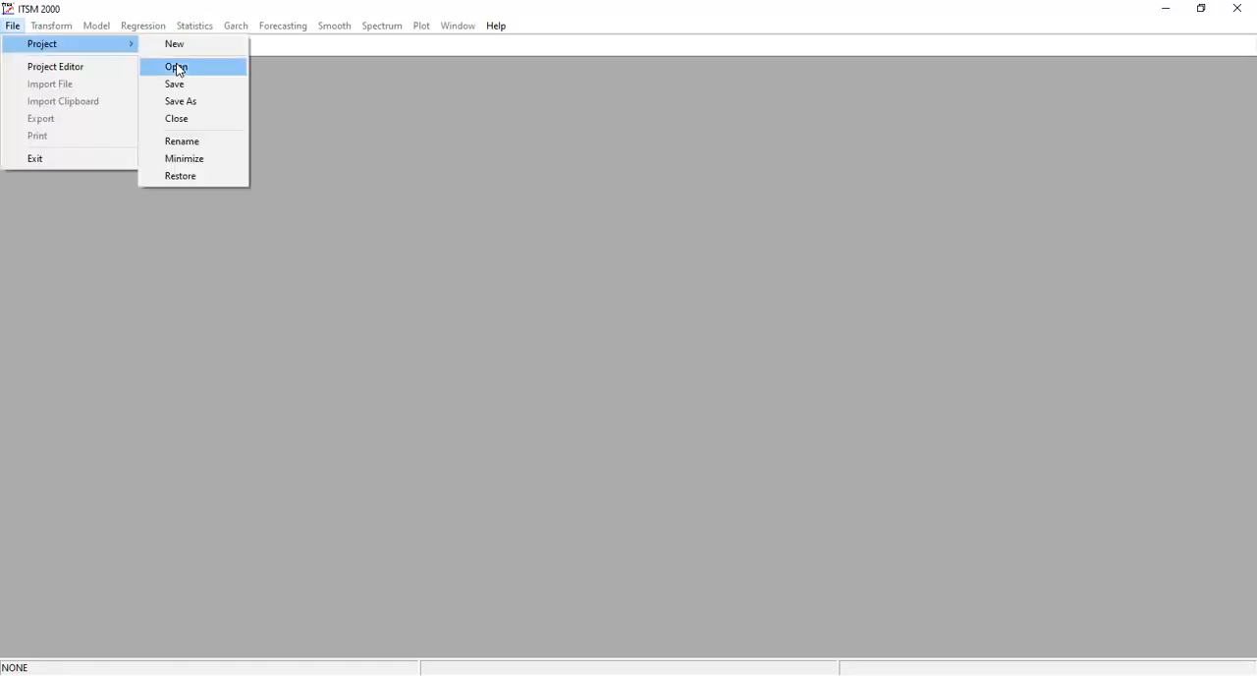
pyautogui.click(178, 69)
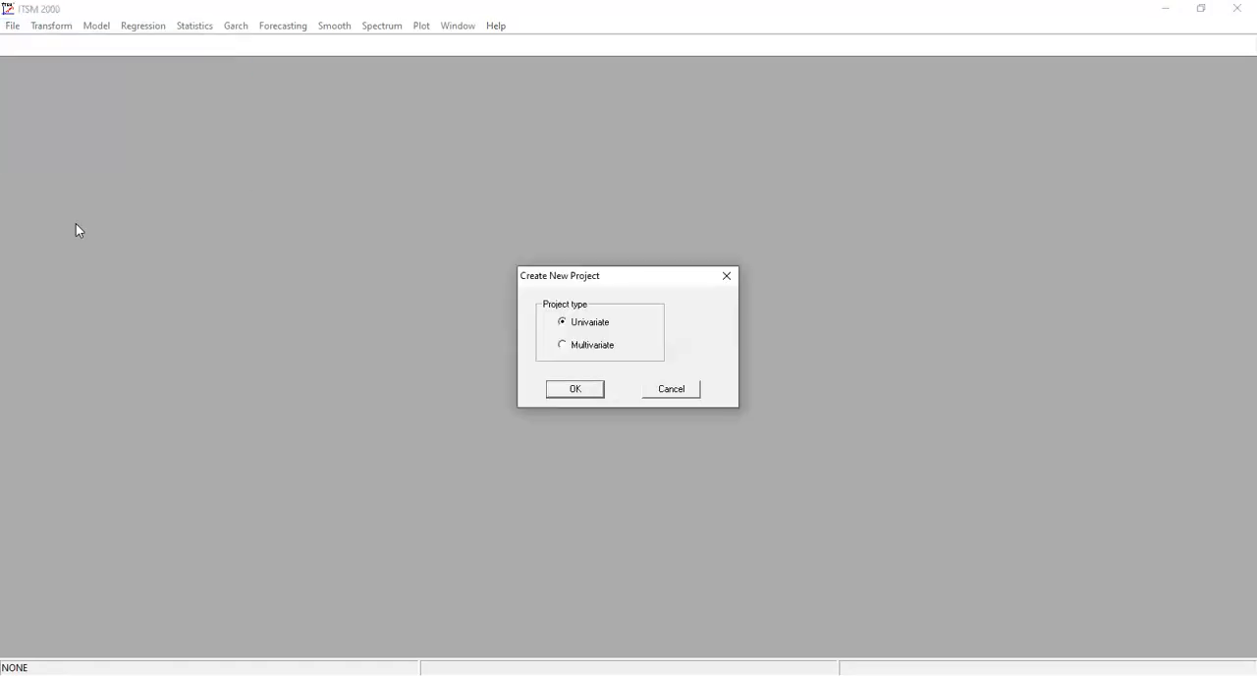
pyautogui.press('Return')
pyautogui.click(189, 143)
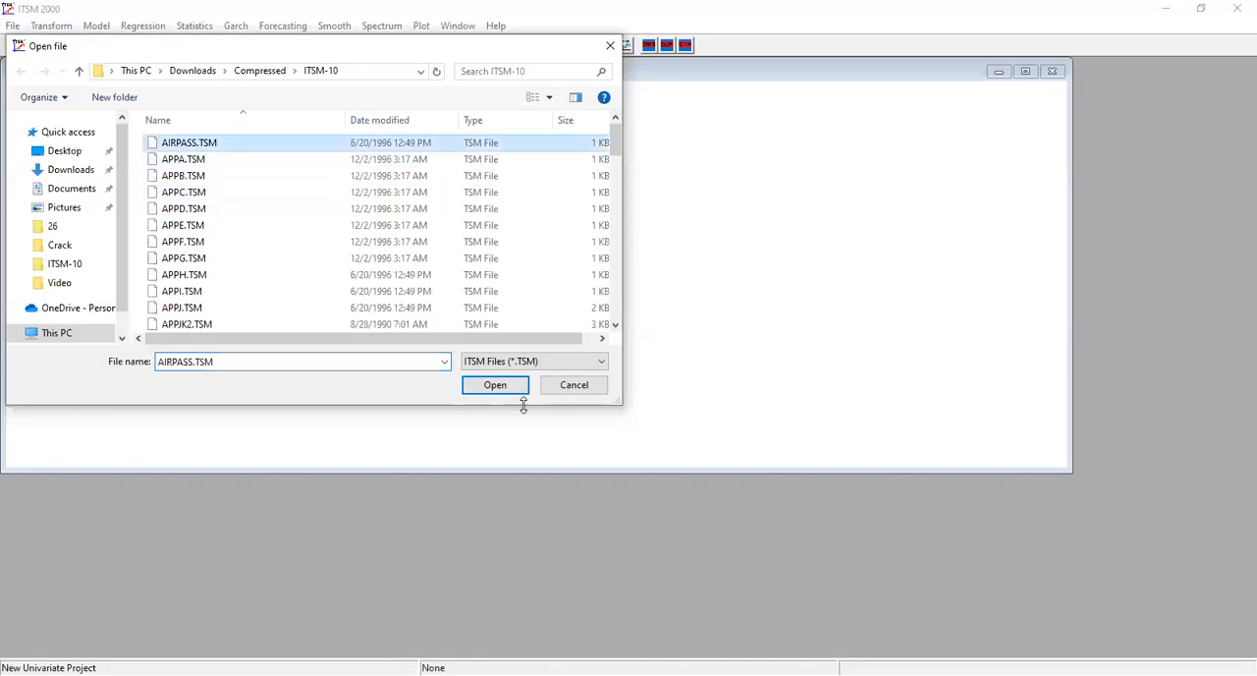
pyautogui.click(496, 385)
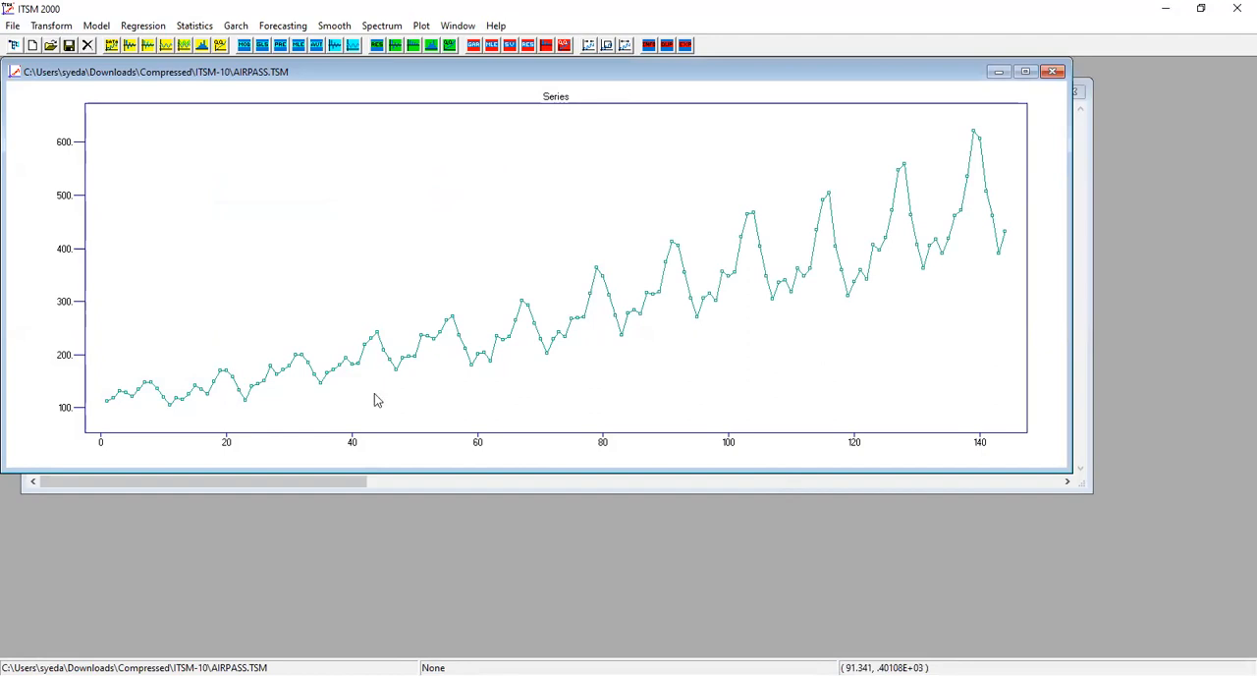
# Switch to the lab PDF in Chrome and read the airline series comment and the linear and quadratic regression task.
pyautogui.hotkey('alt', 'Tab')
pyautogui.scroll(-3, 733, 449)
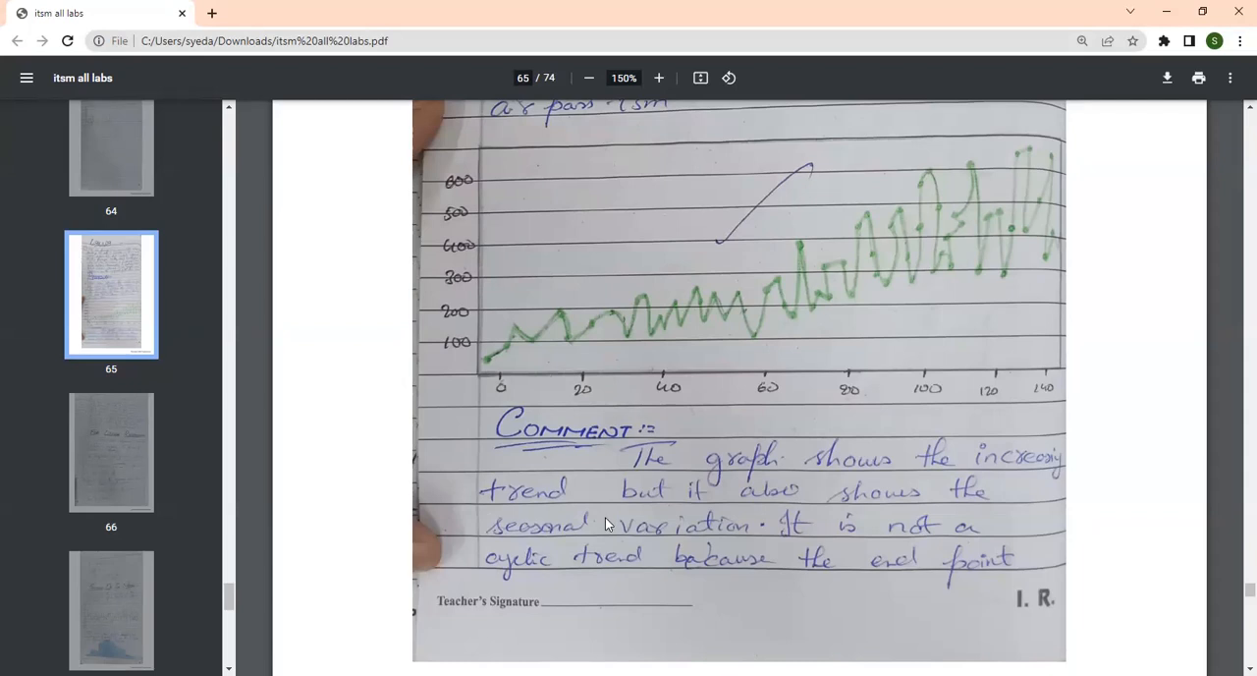
pyautogui.scroll(-4, 605, 524)
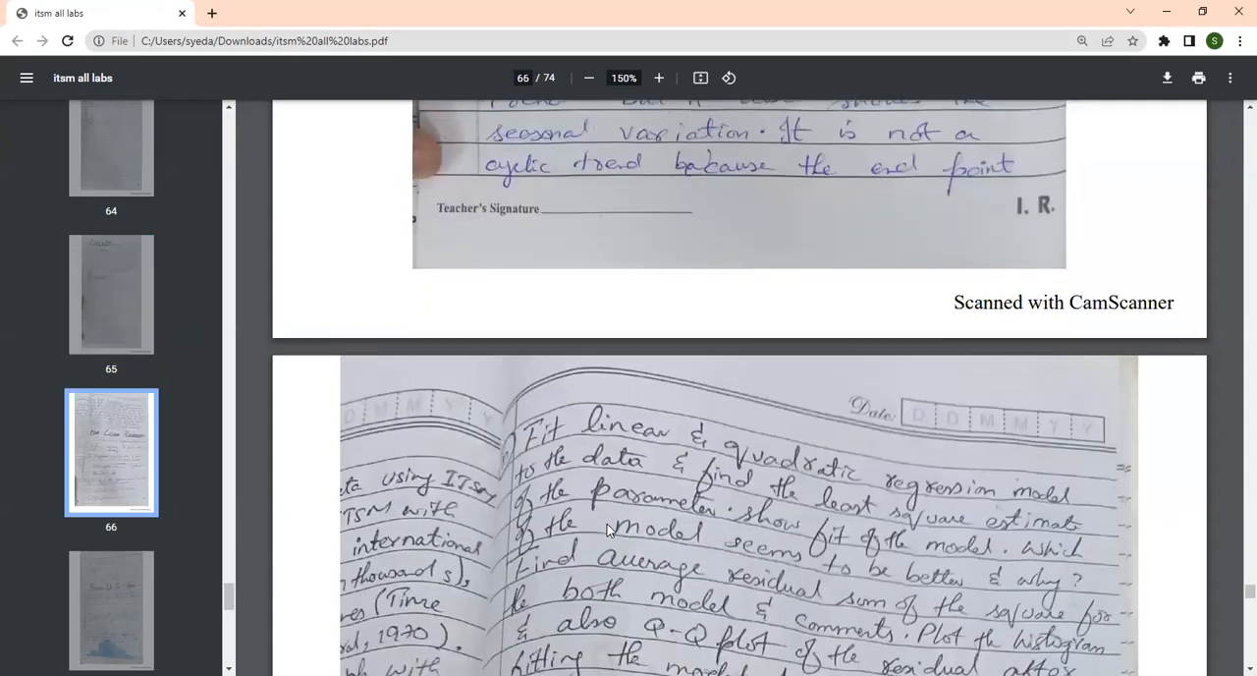
pyautogui.scroll(-2, 607, 526)
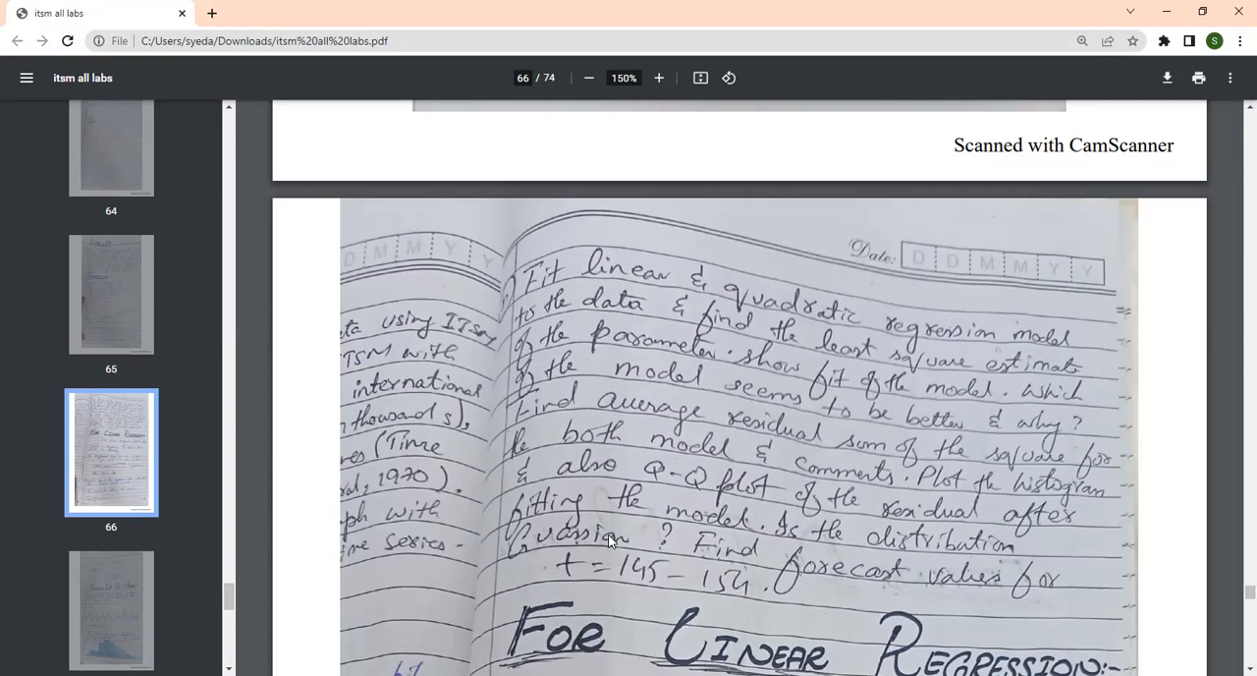
pyautogui.scroll(-1, 600, 545)
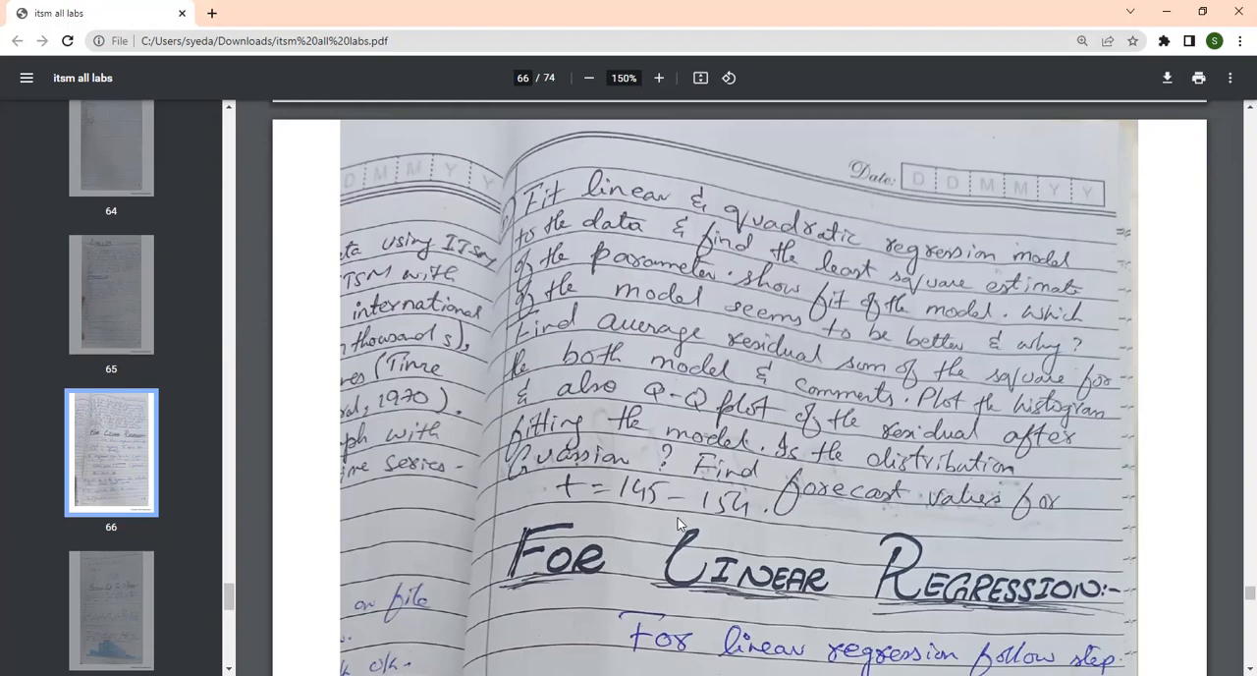
pyautogui.scroll(-3, 677, 517)
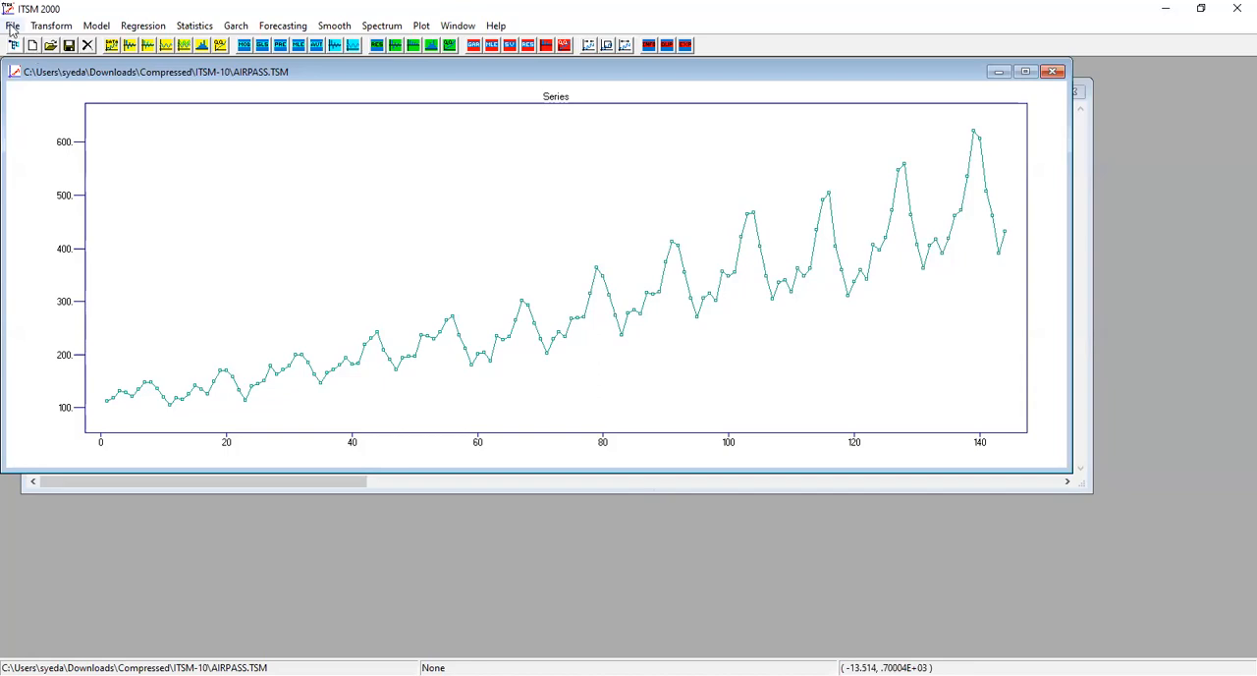
pyautogui.click(98, 25)
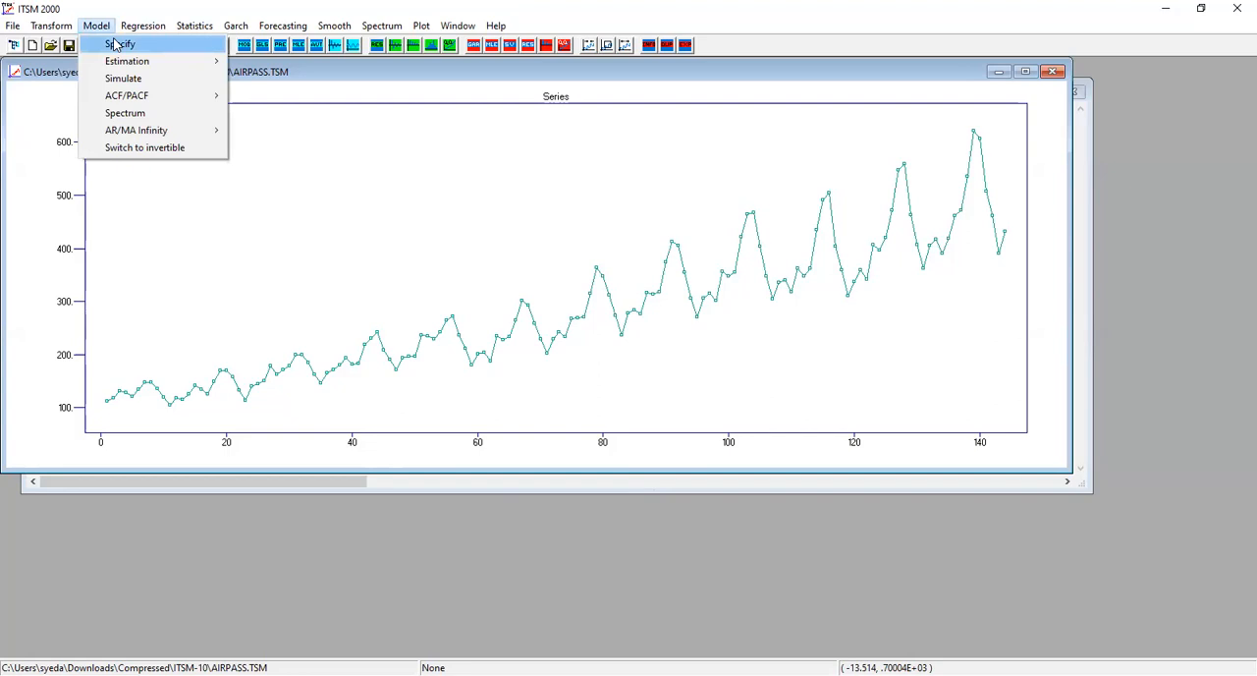
pyautogui.click(196, 29)
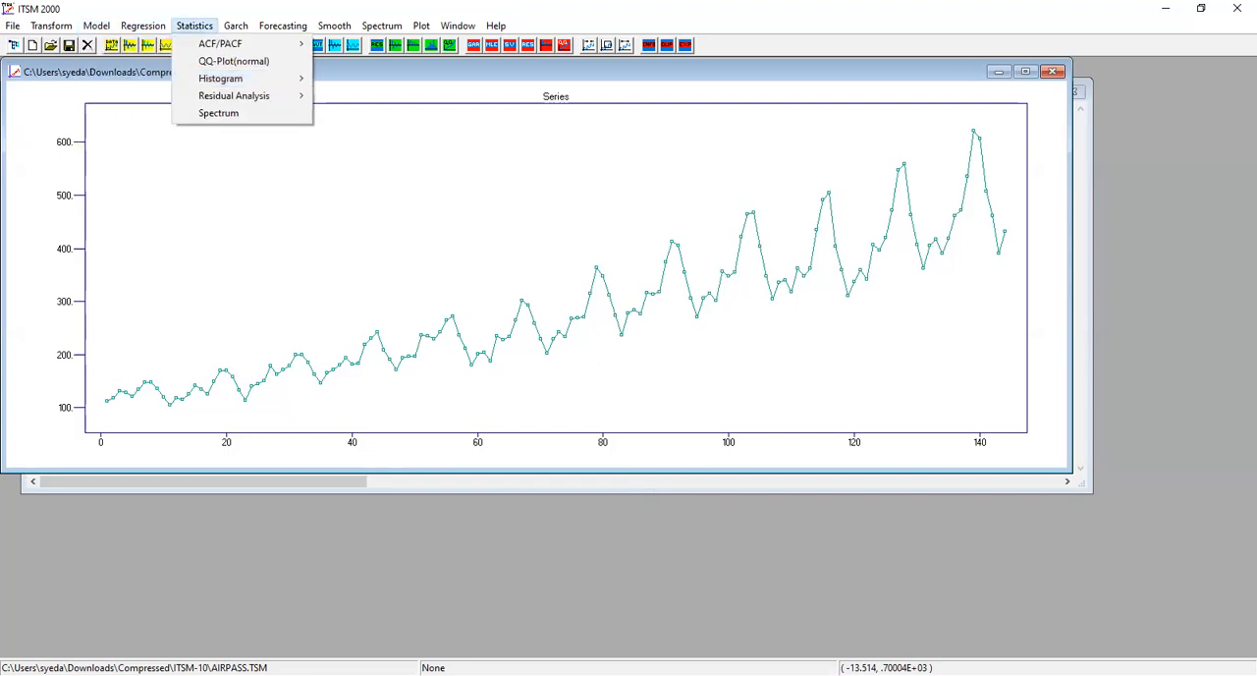
pyautogui.hotkey('alt', 'Tab')
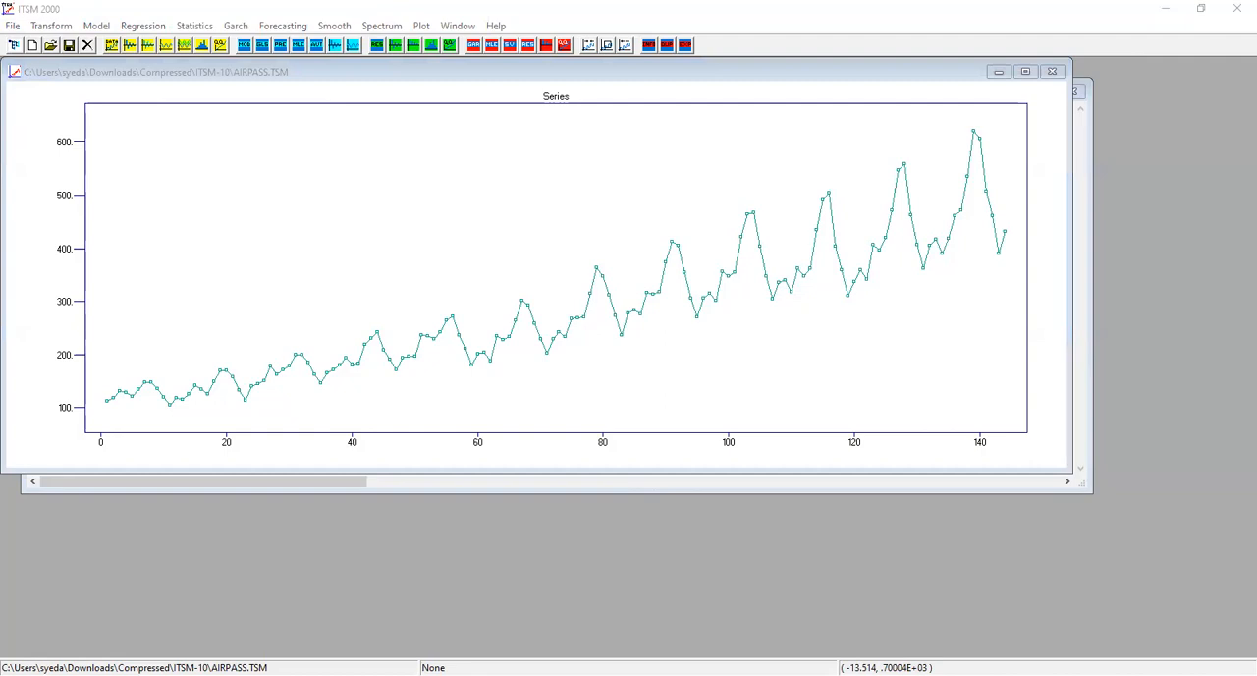
# Specify a polynomial regression trend of order 1 with an intercept term for the AIRPASS series.
pyautogui.click(447, 79)
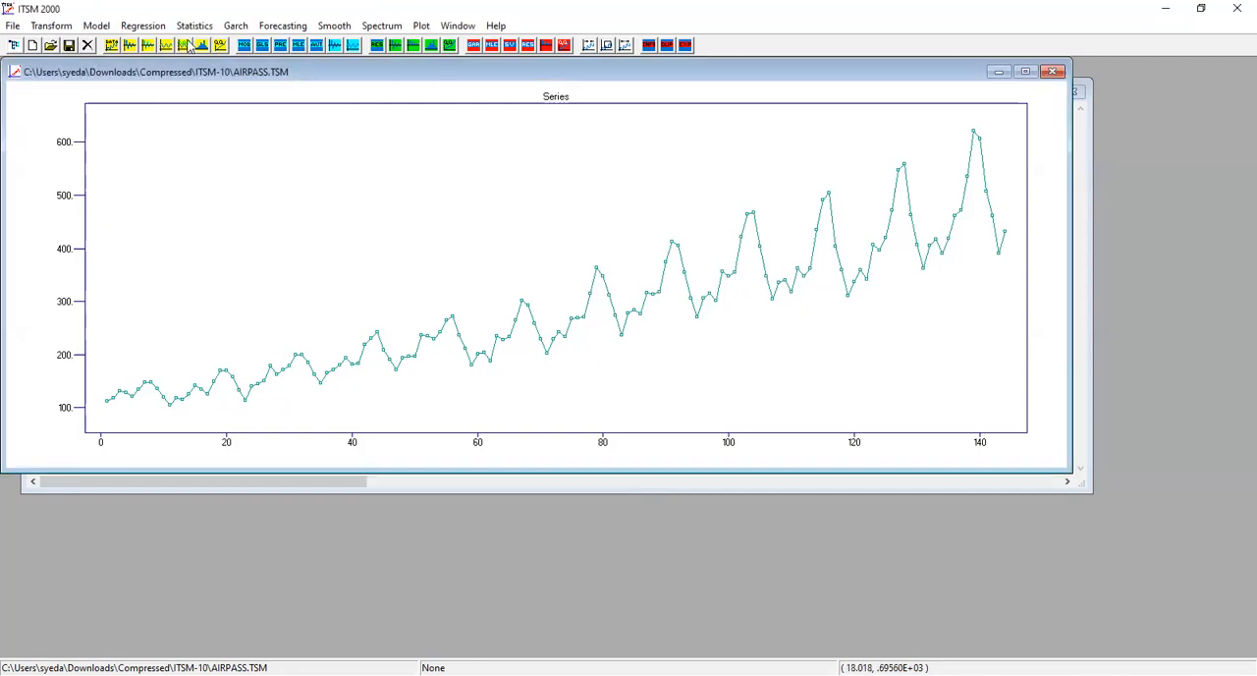
pyautogui.click(128, 27)
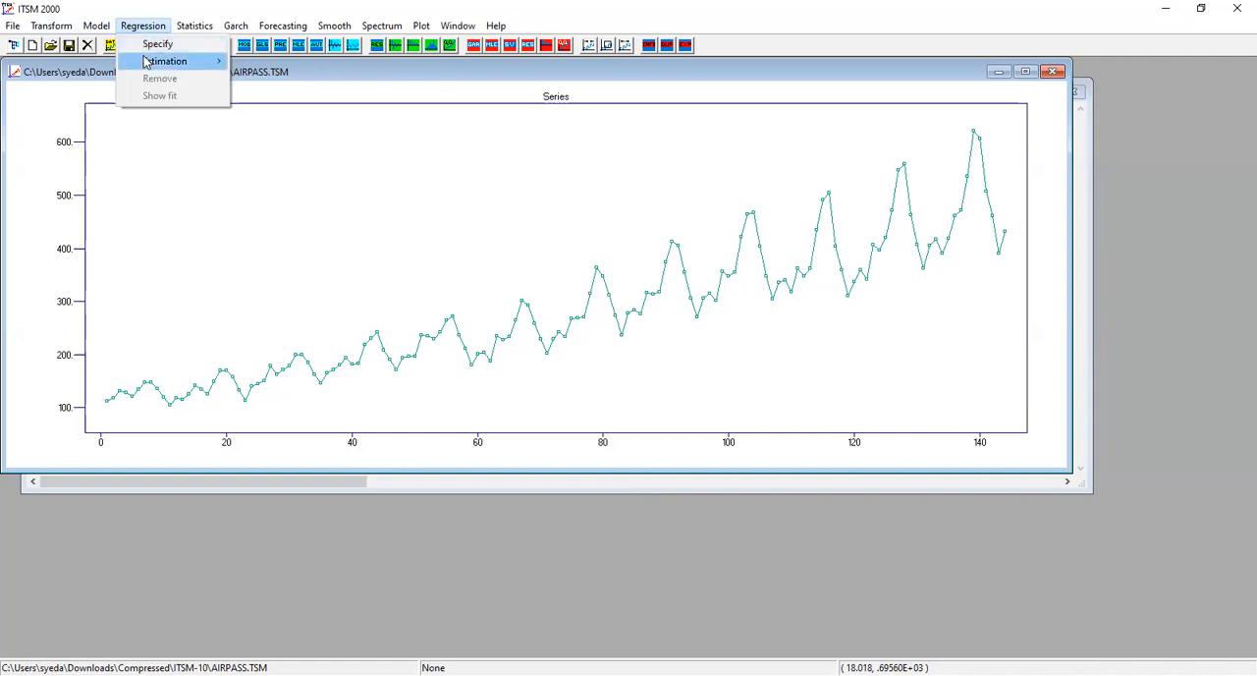
pyautogui.click(145, 51)
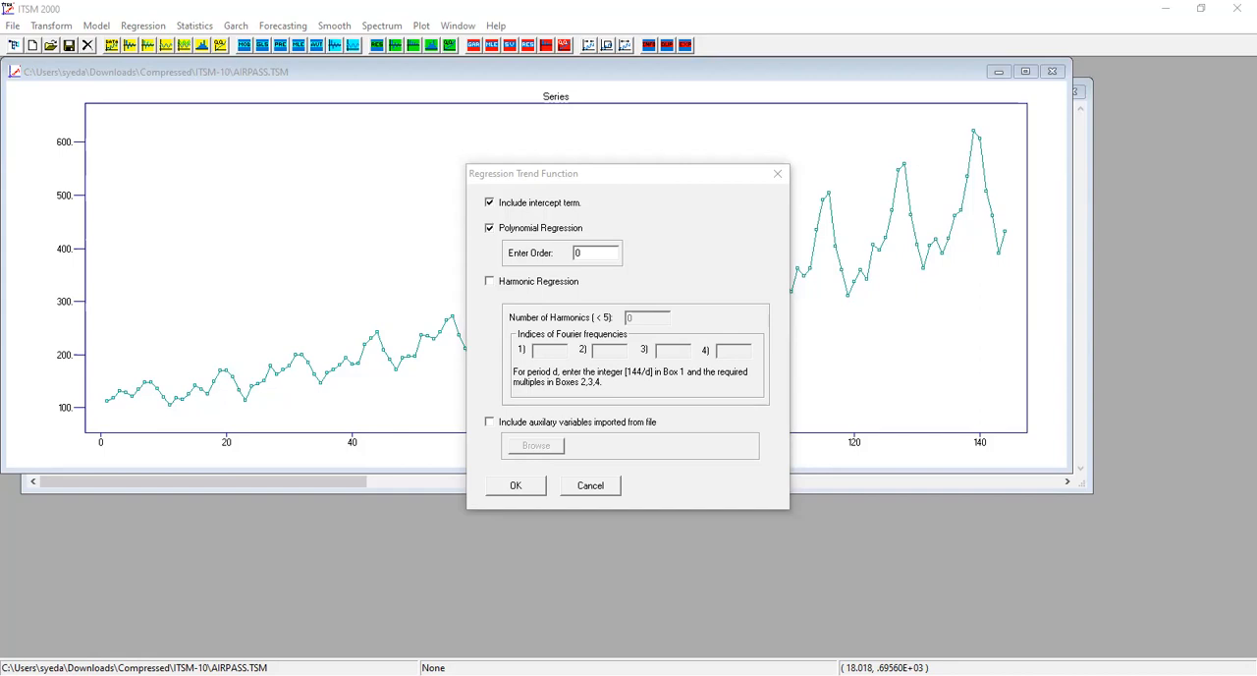
pyautogui.click(598, 251)
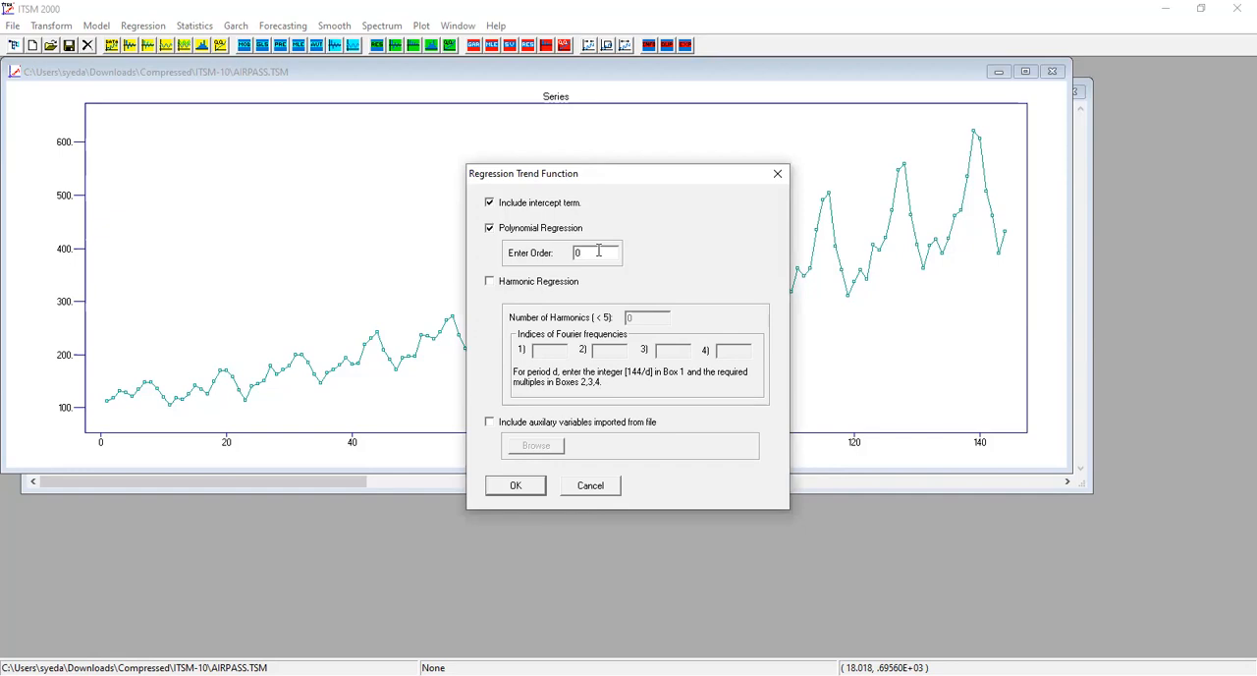
pyautogui.press('BackSpace')
pyautogui.write('1')
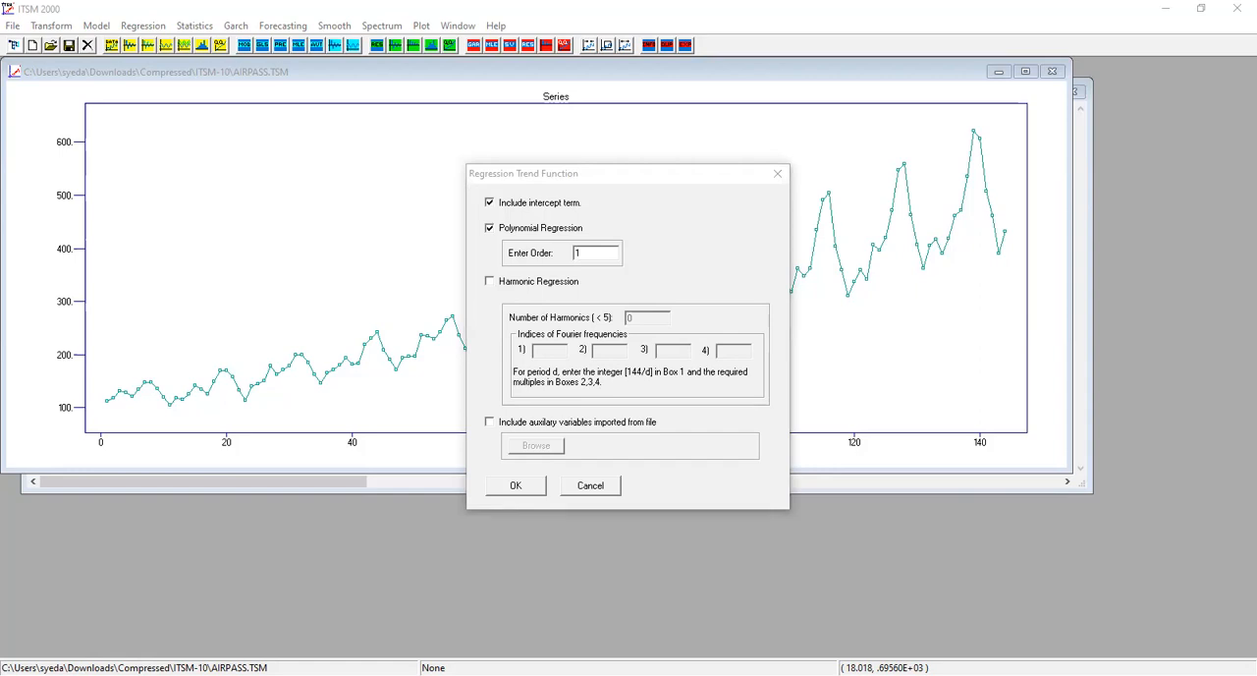
pyautogui.click(522, 478)
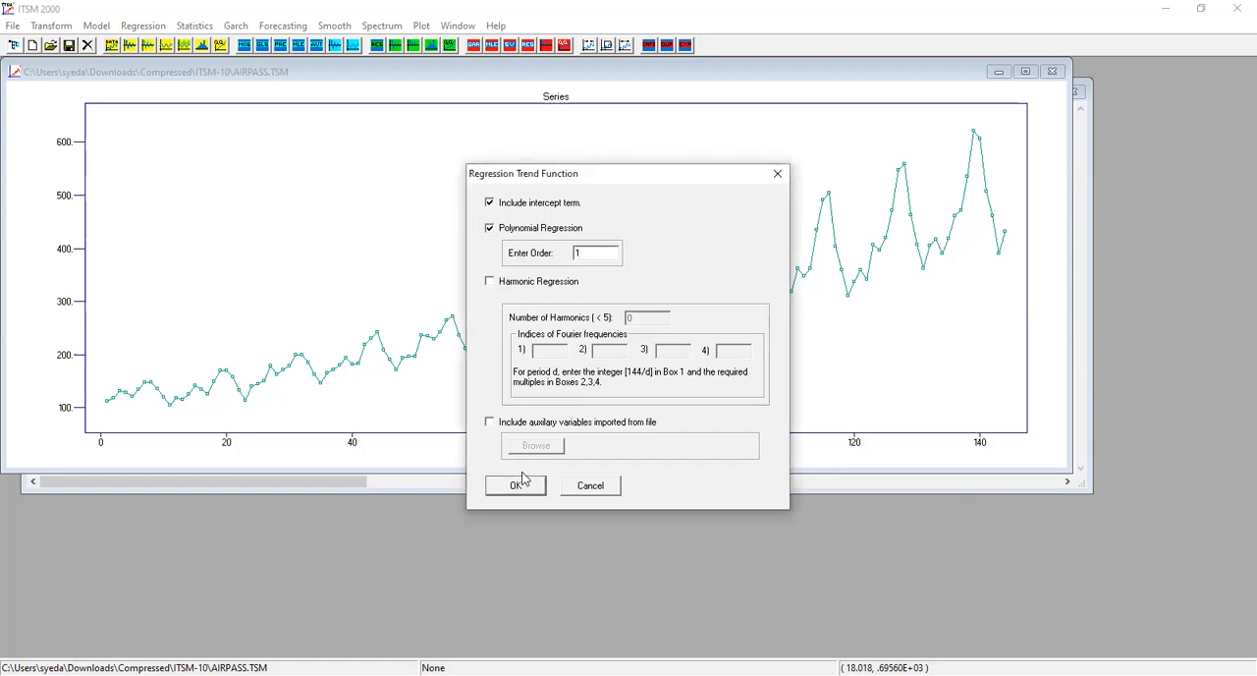
pyautogui.click(522, 487)
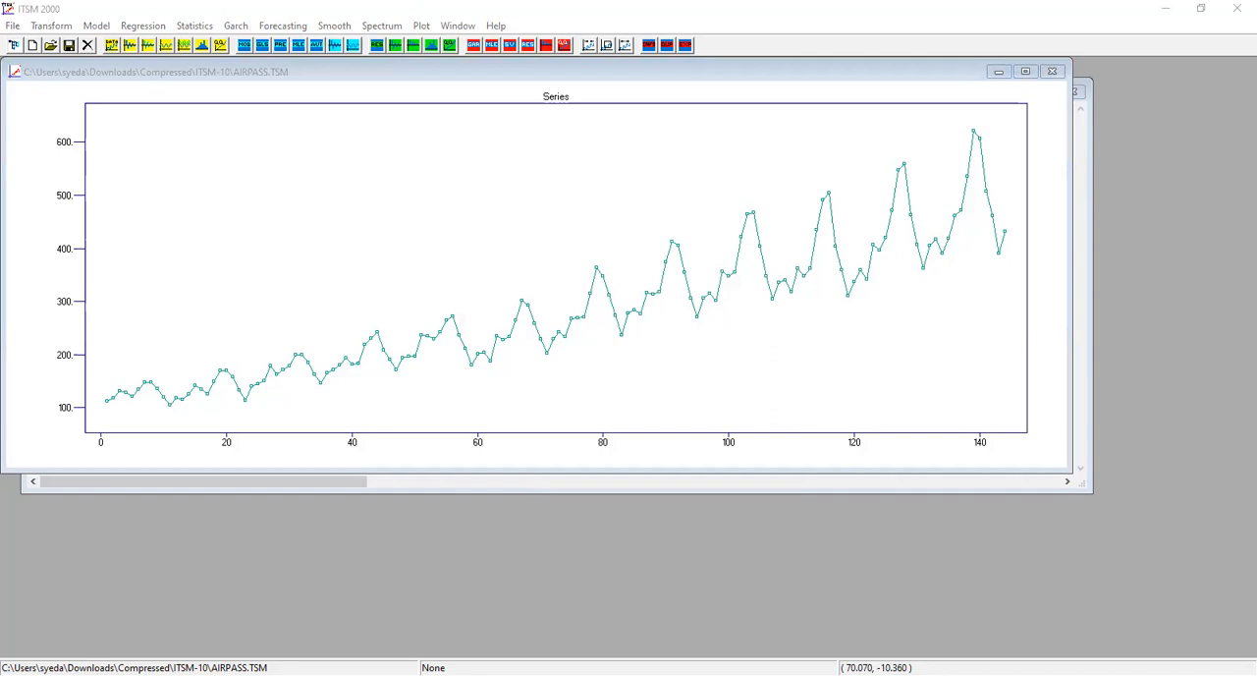
# Estimate the linear regression trend of the AIRPASS series by Least Squares.
pyautogui.click(105, 7)
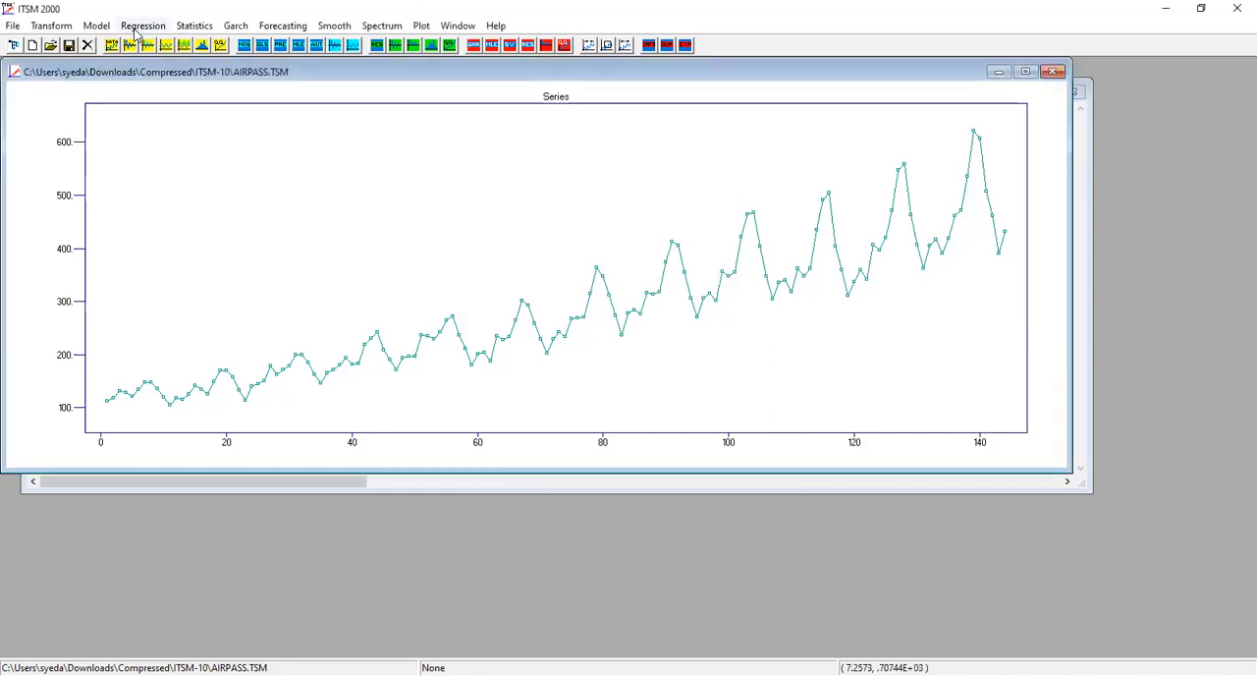
pyautogui.click(140, 26)
pyautogui.moveTo(149, 67)
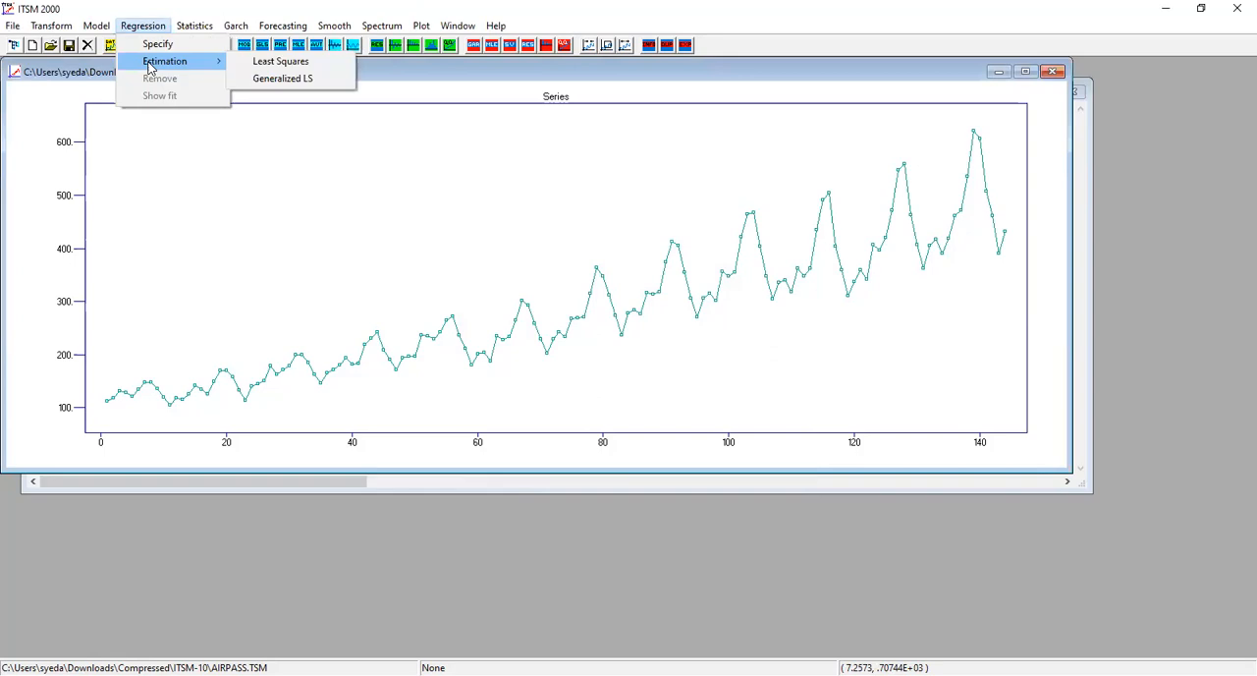
pyautogui.click(250, 65)
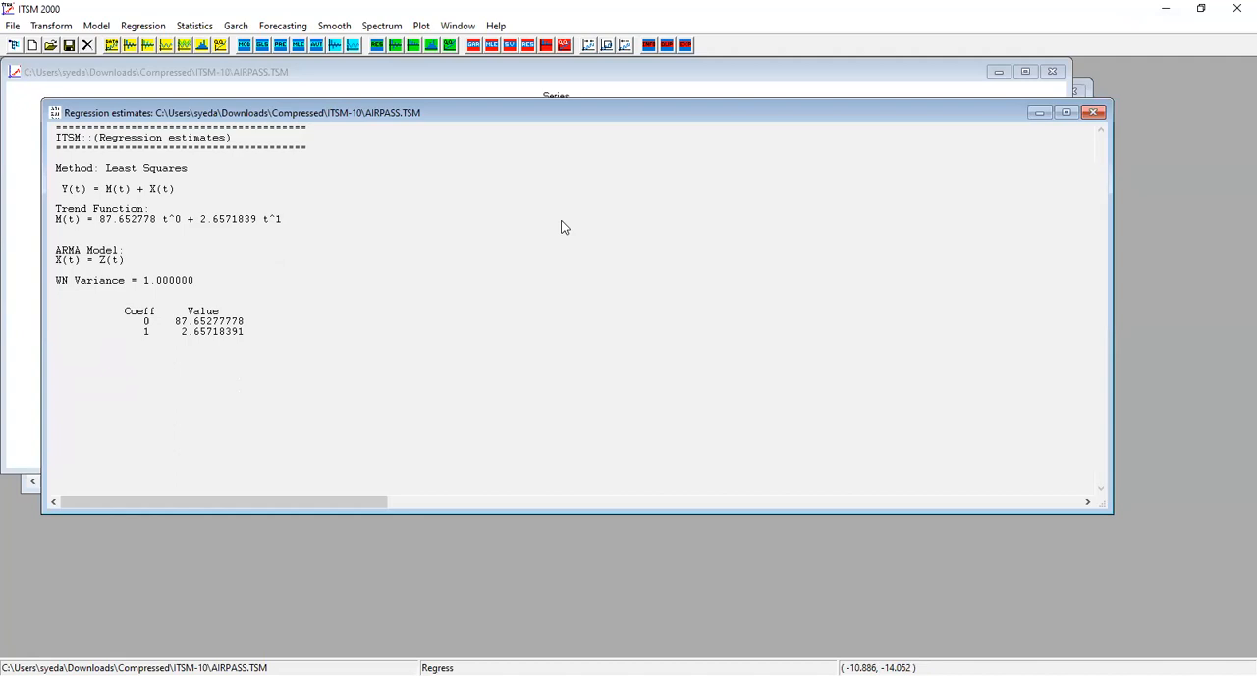
# Switch to the lab PDF in Chrome and check the linear coefficients and the instructions for fitting the model.
pyautogui.hotkey('alt', 'Tab')
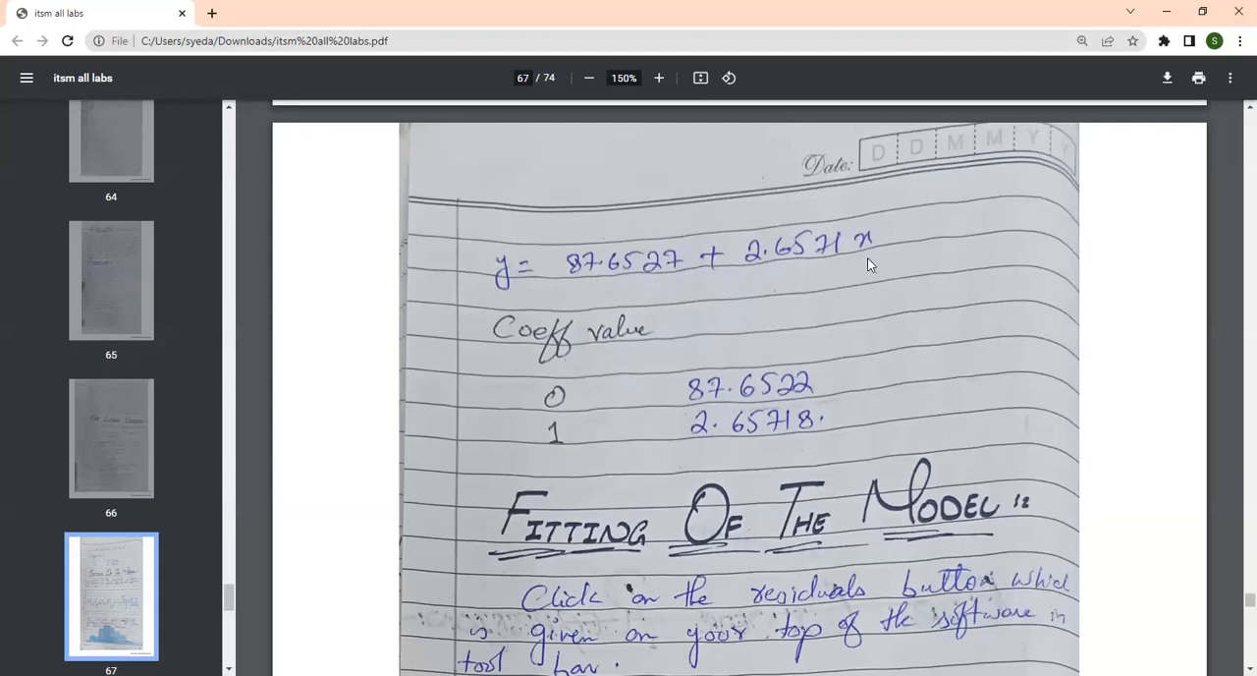
pyautogui.scroll(-4, 809, 378)
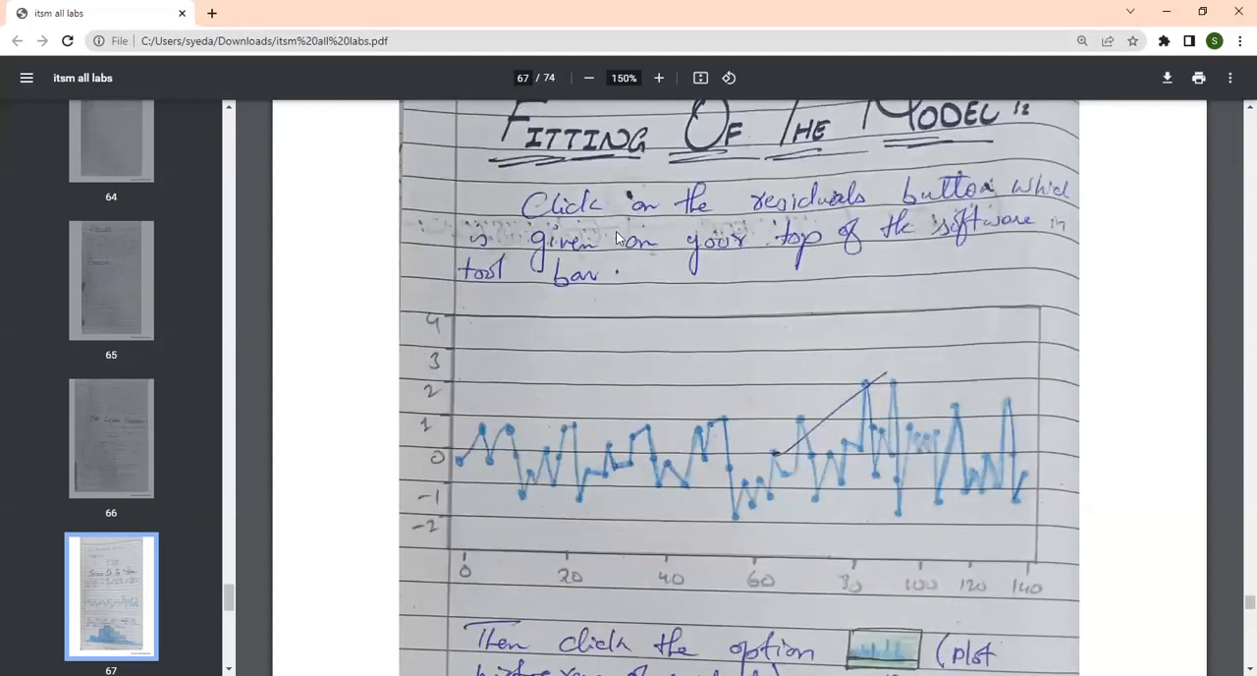
pyautogui.scroll(2, 643, 415)
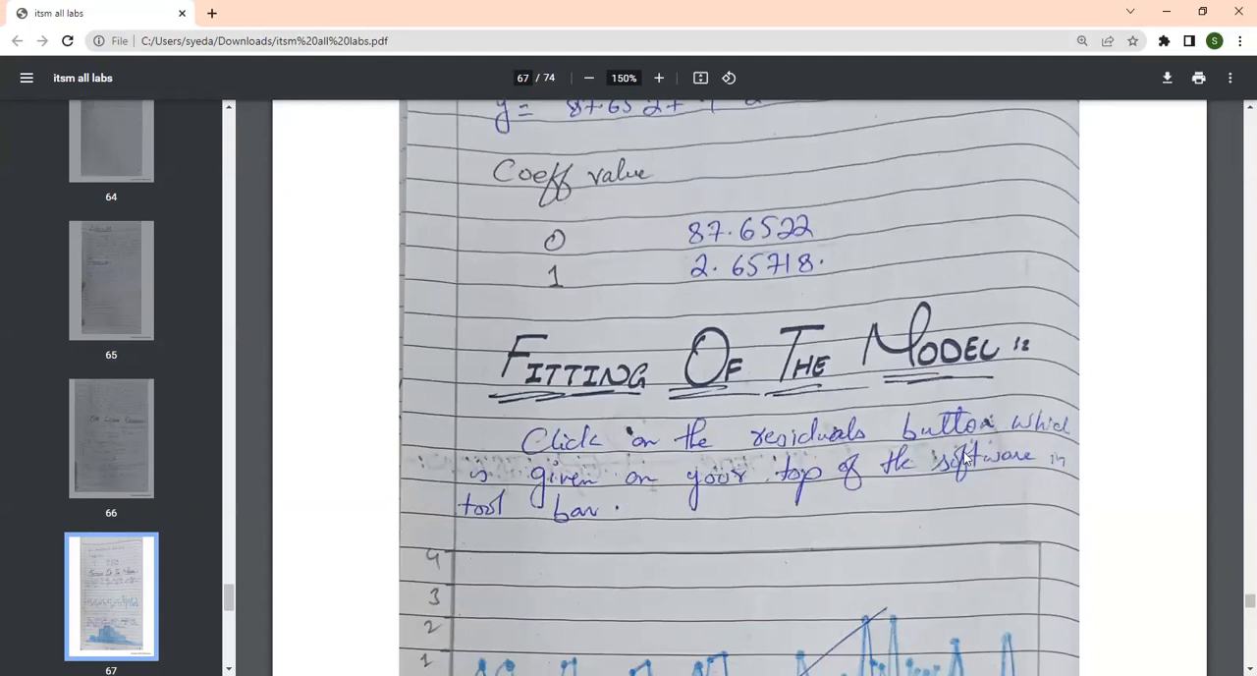
pyautogui.scroll(-3, 691, 490)
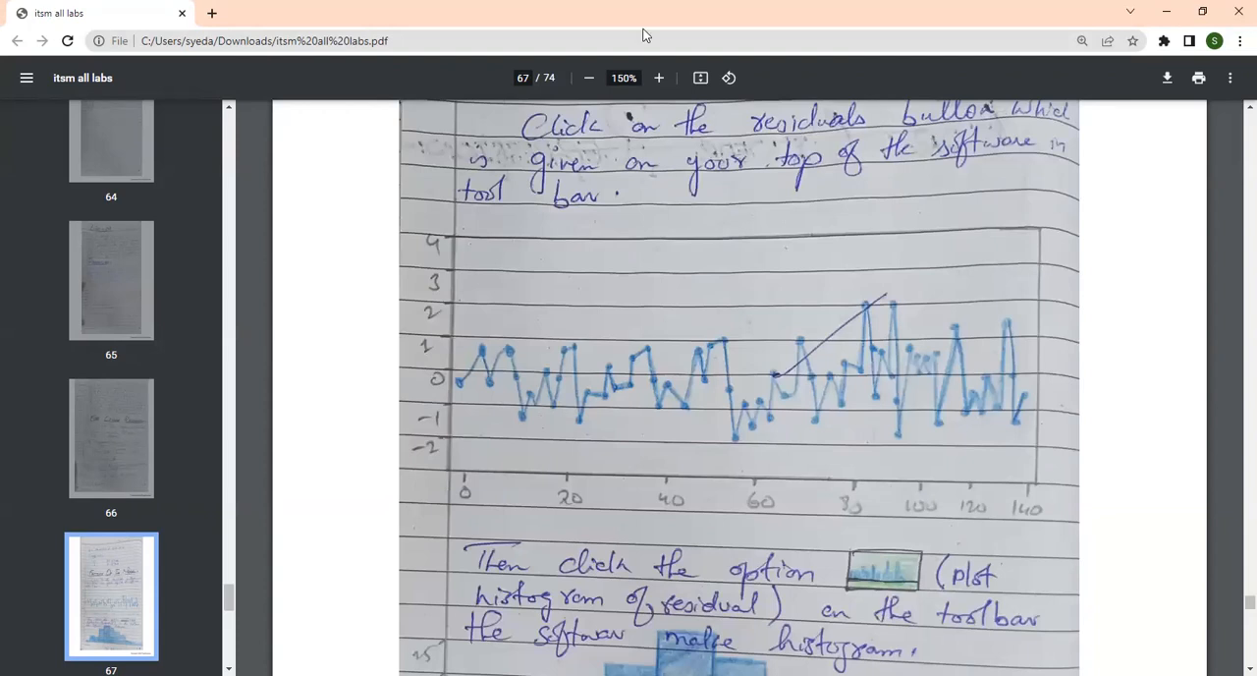
pyautogui.hotkey('alt', 'Tab')
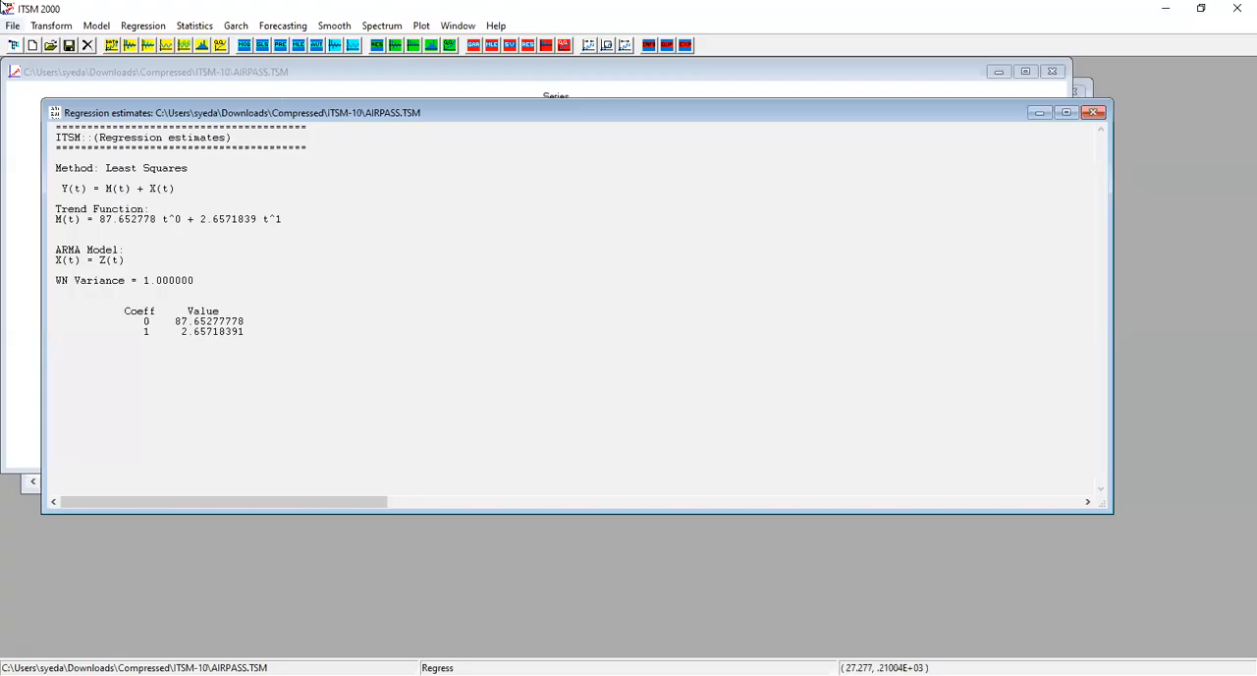
pyautogui.click(153, 30)
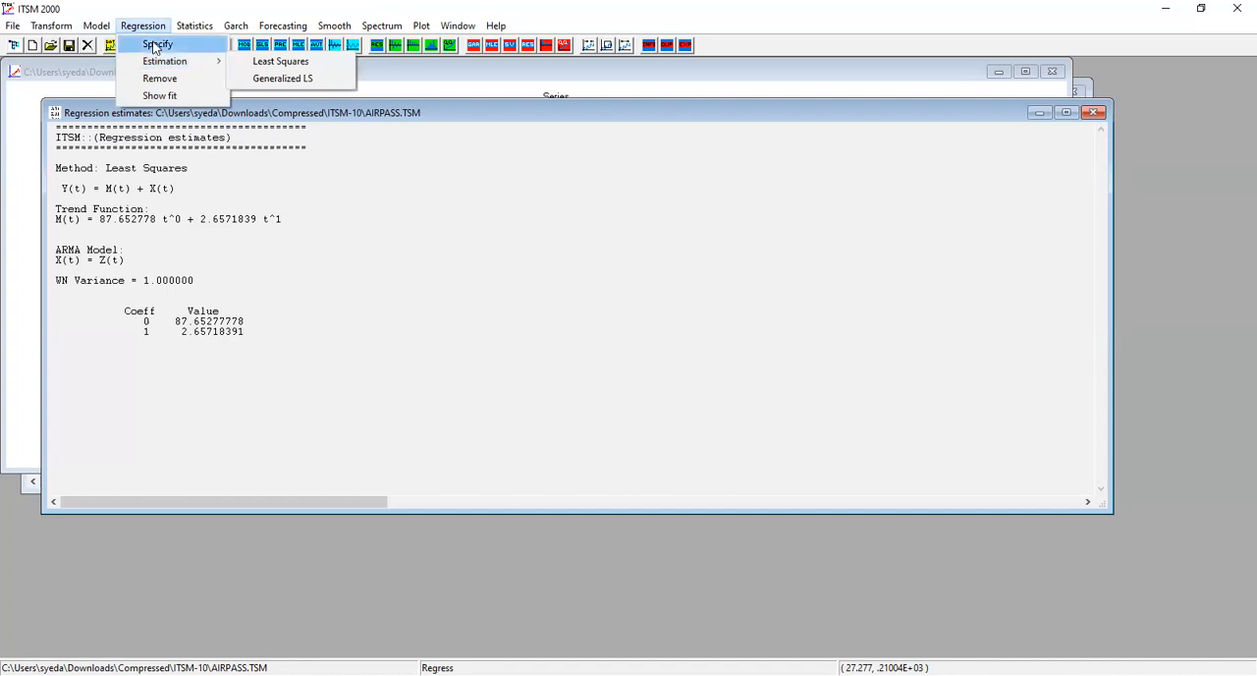
pyautogui.moveTo(245, 20)
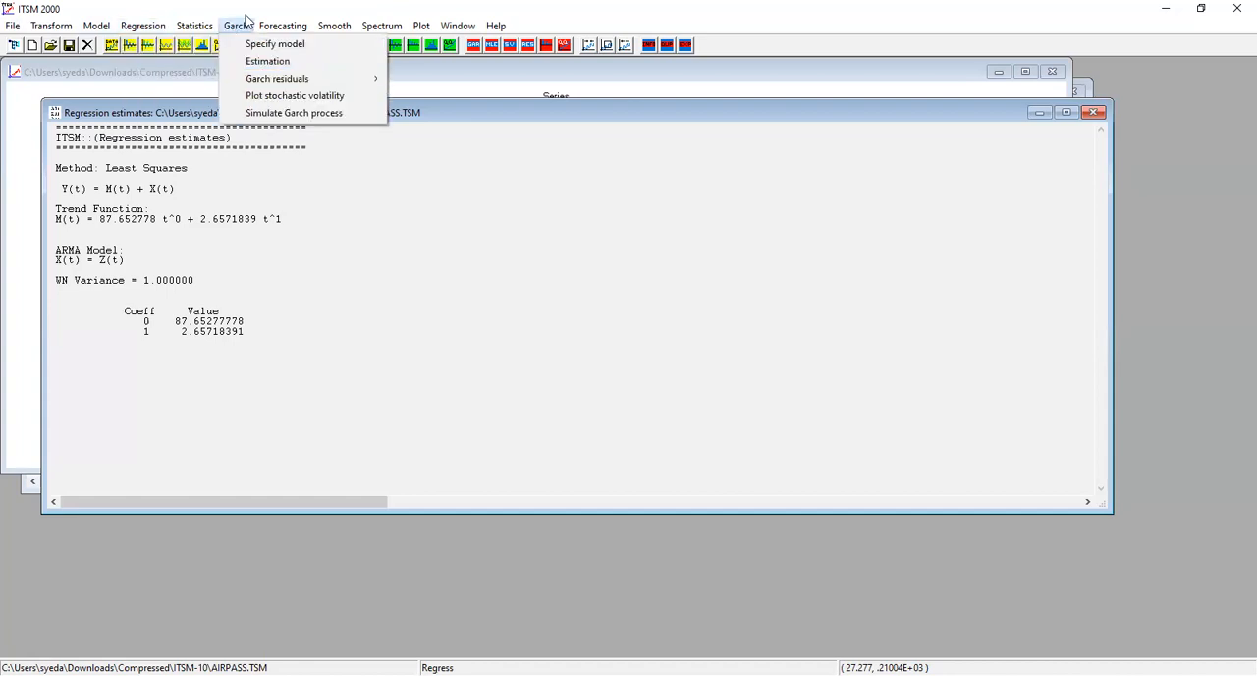
pyautogui.moveTo(194, 26)
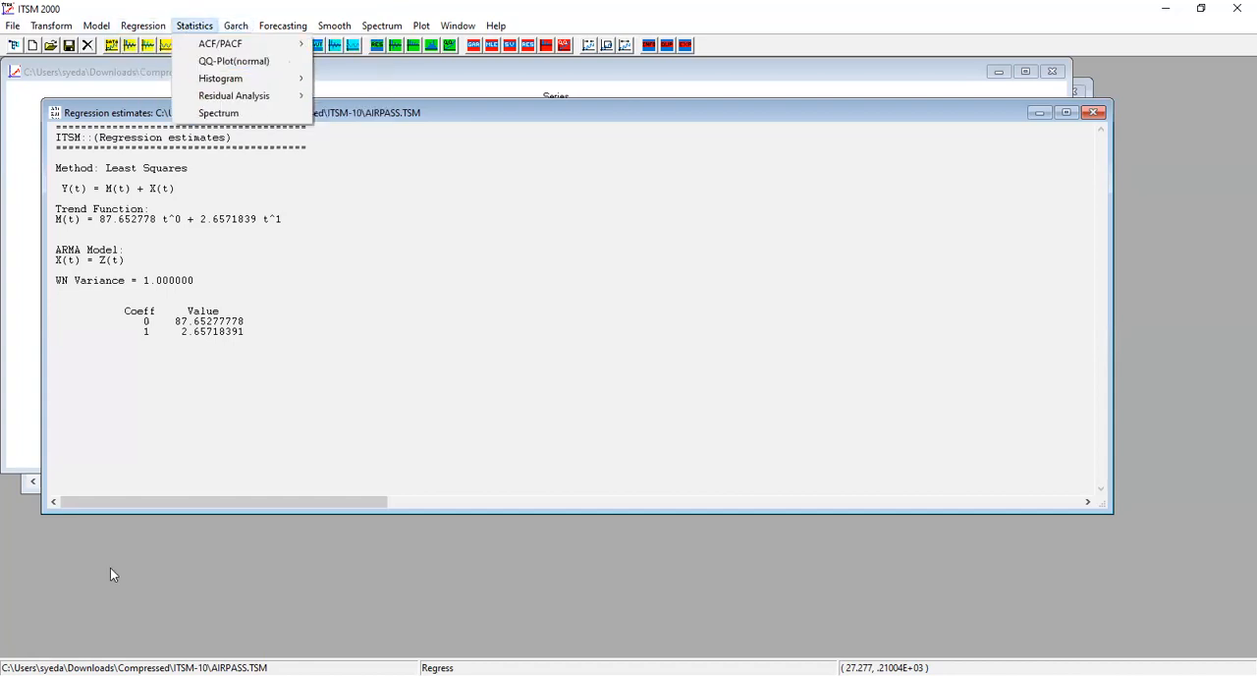
pyautogui.click(111, 573)
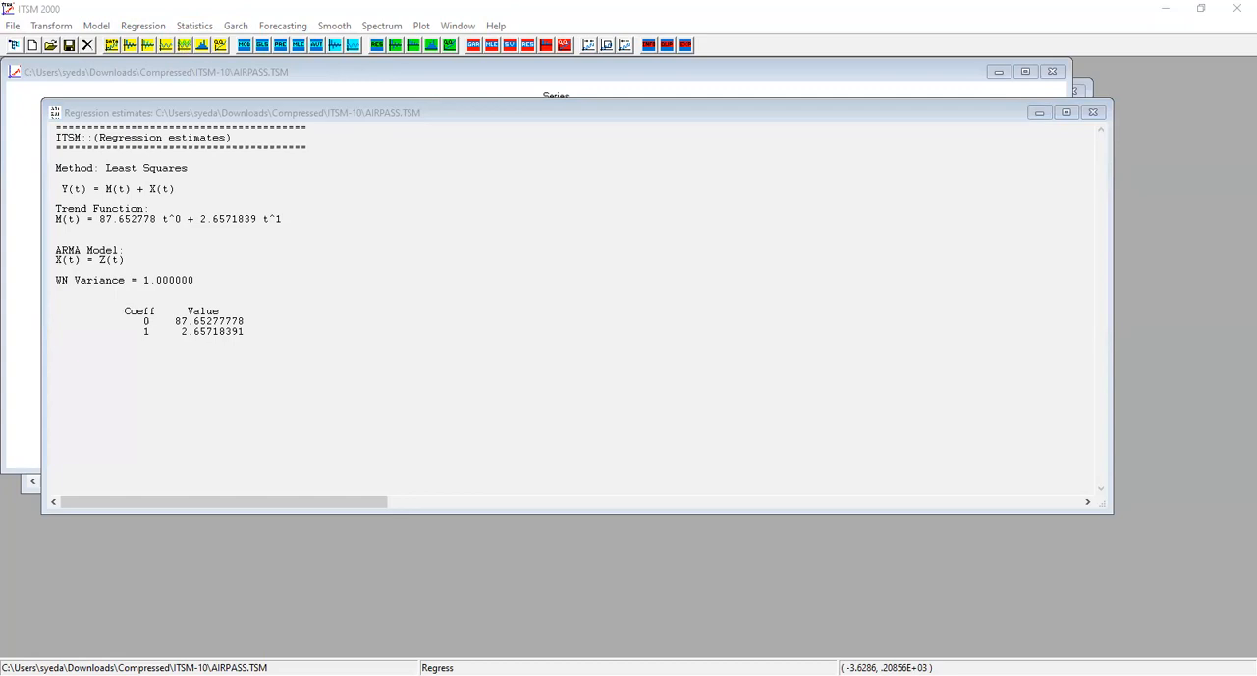
pyautogui.click(575, 301)
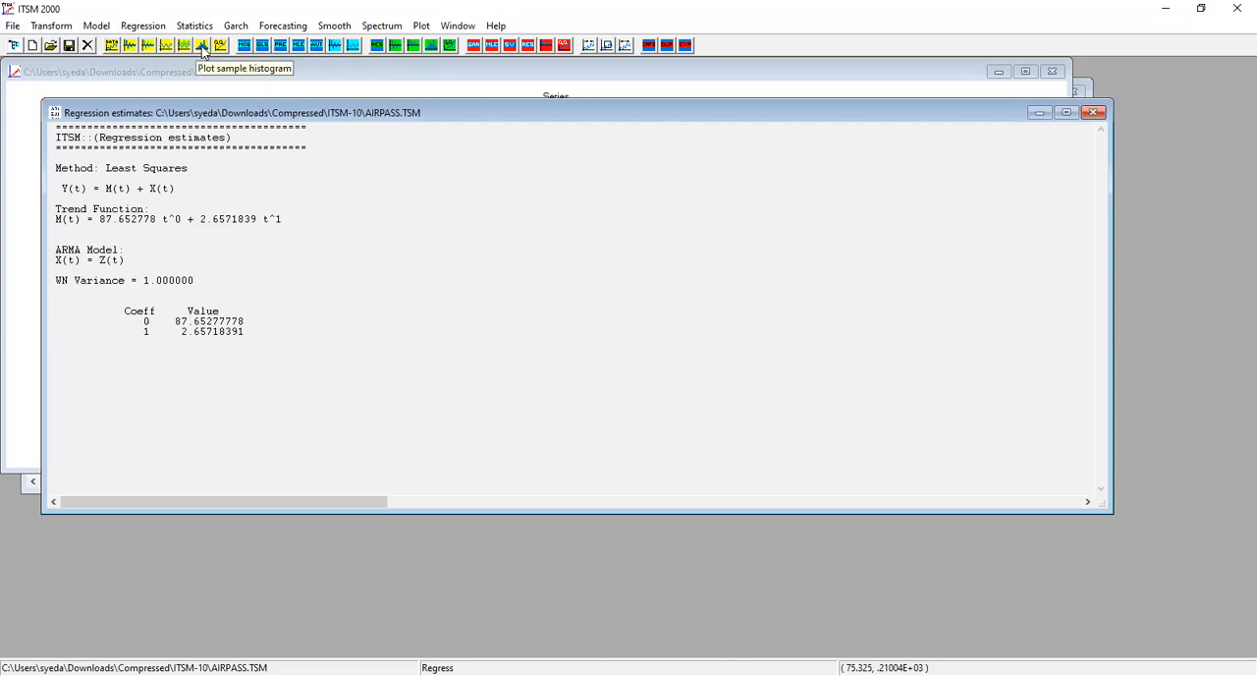
pyautogui.click(422, 27)
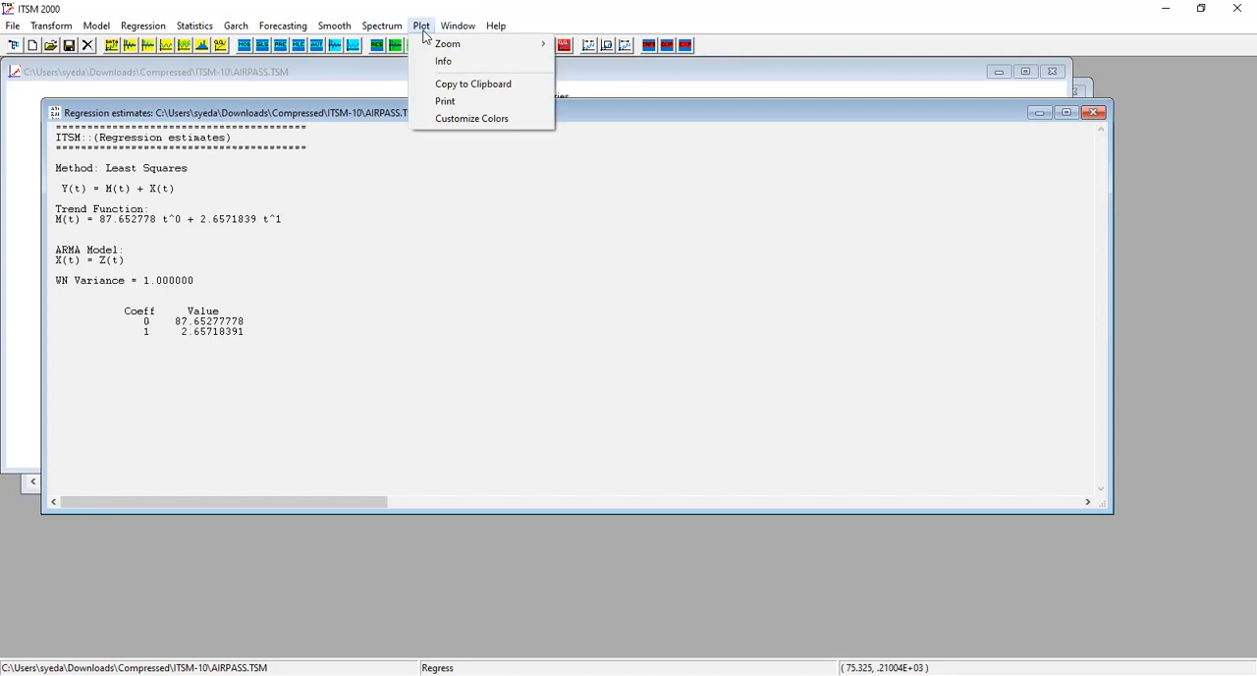
pyautogui.press('Right')
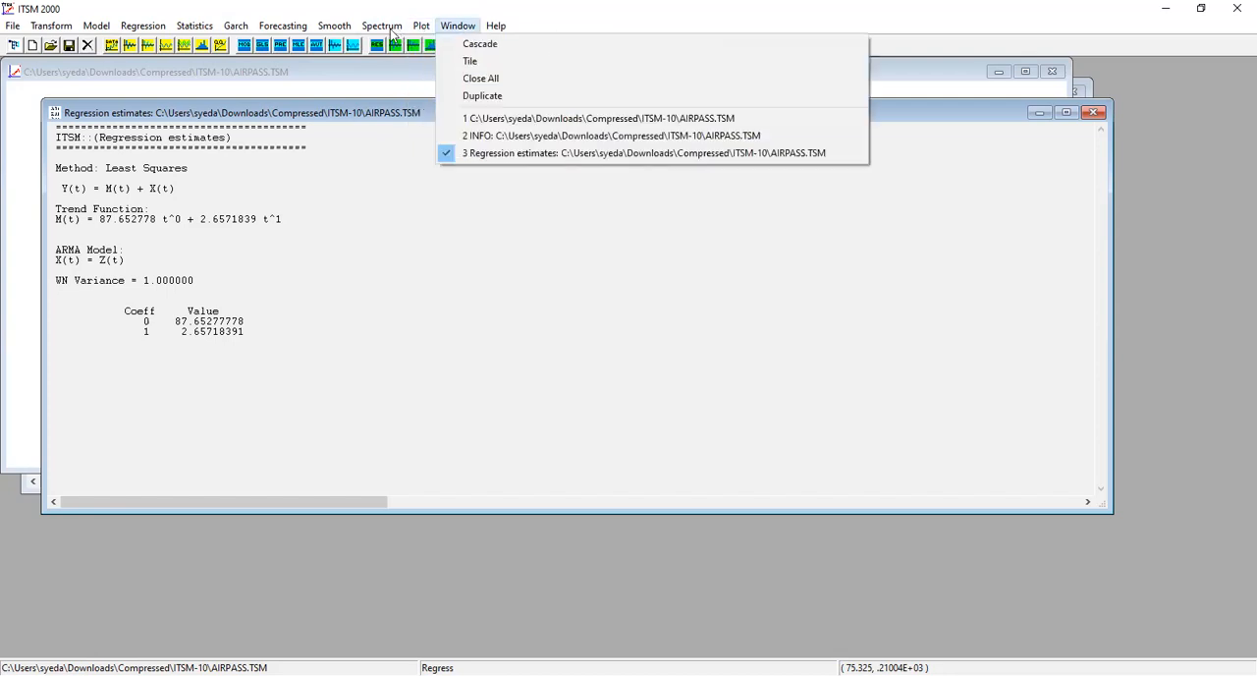
pyautogui.moveTo(388, 32)
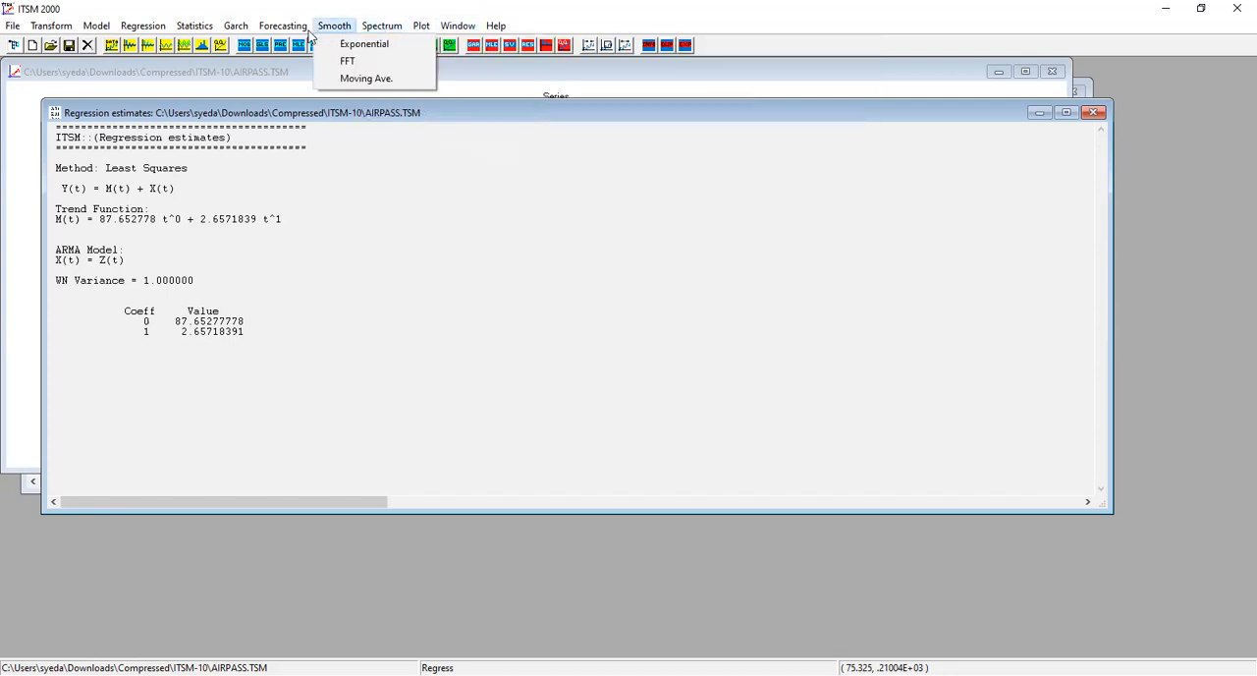
pyautogui.moveTo(257, 32)
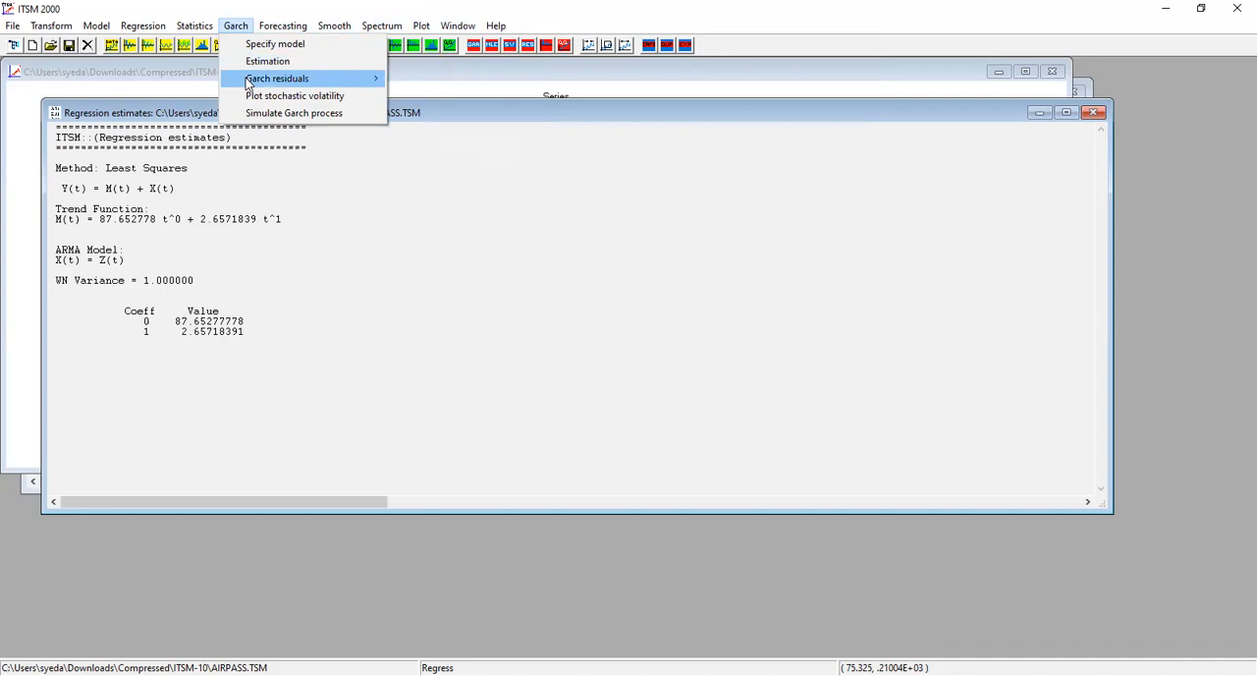
pyautogui.moveTo(248, 85)
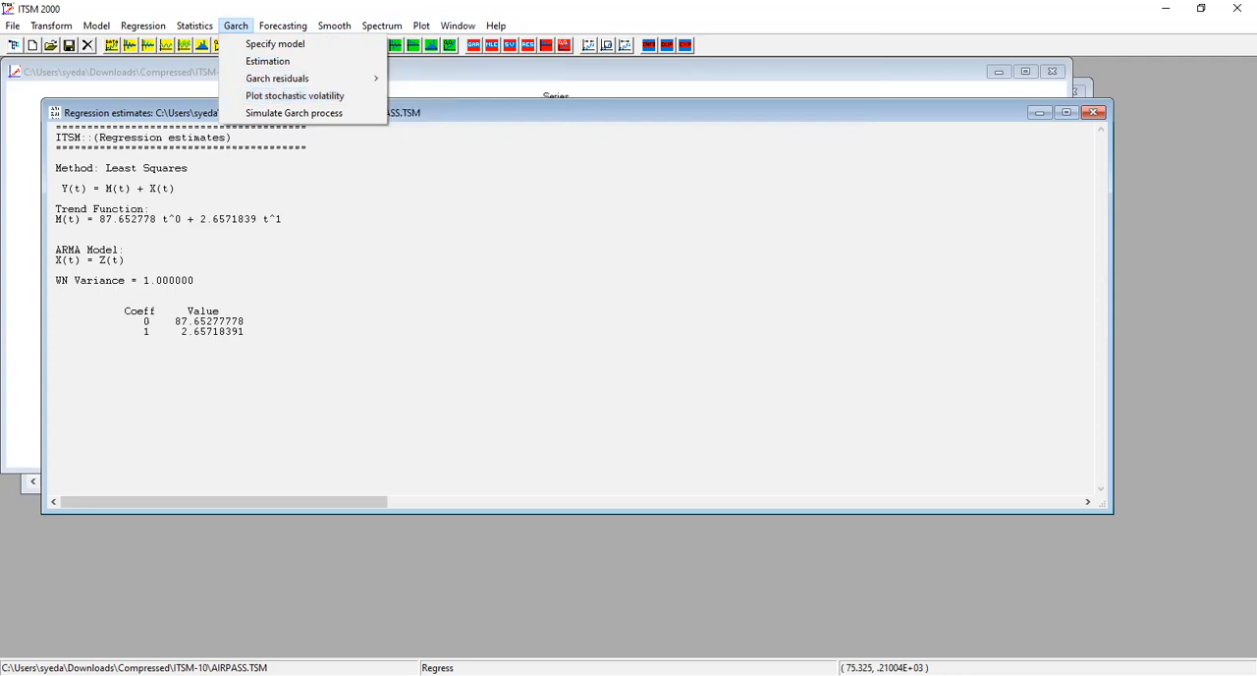
pyautogui.hotkey('alt', 'Tab')
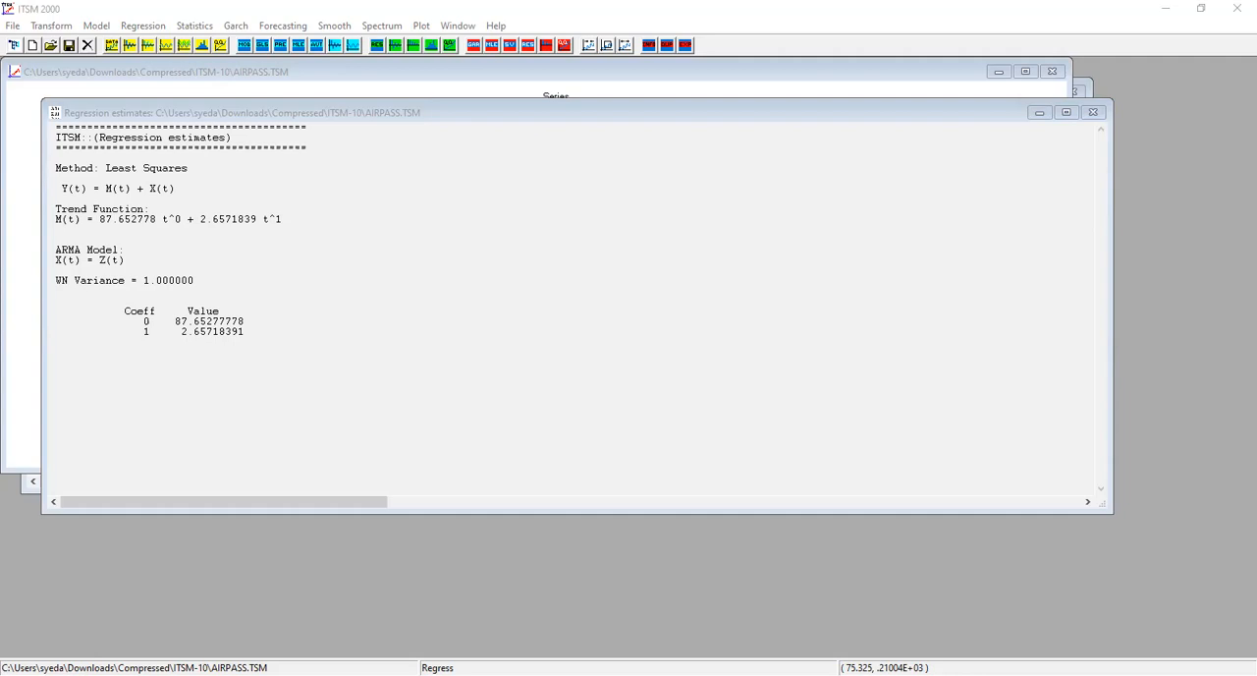
pyautogui.click(249, 119)
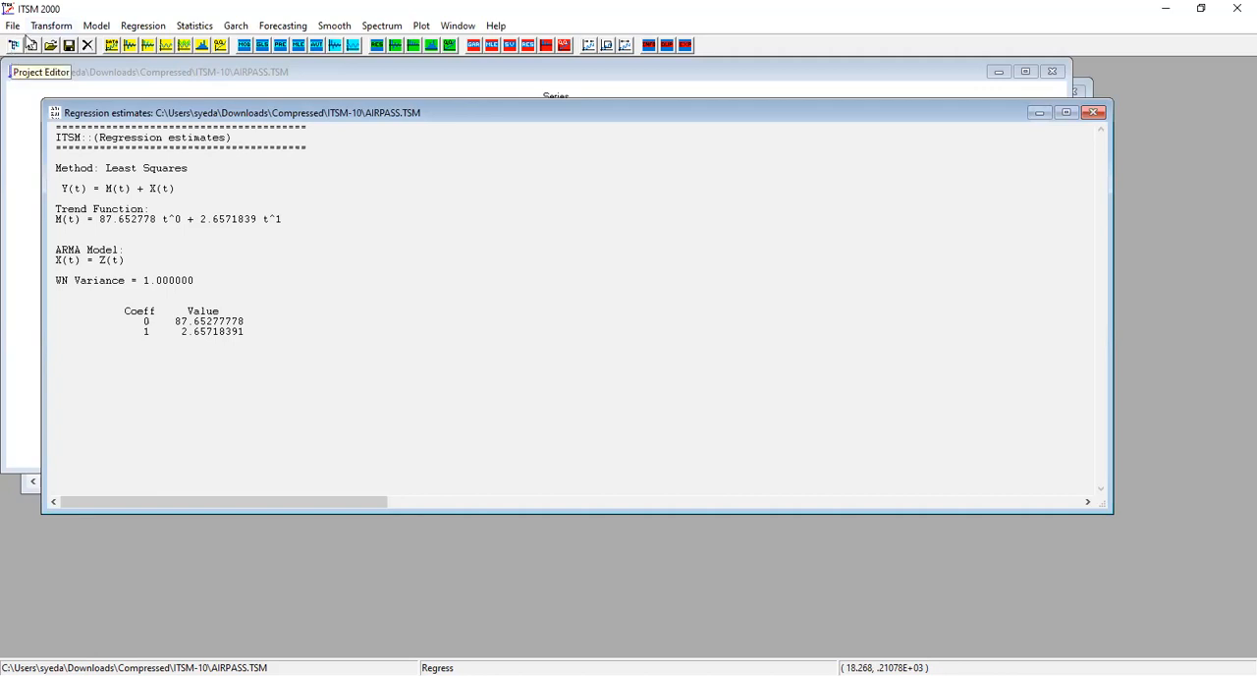
# Plot the GARCH residuals of the fitted linear regression for the AIRPASS series.
pyautogui.click(106, 29)
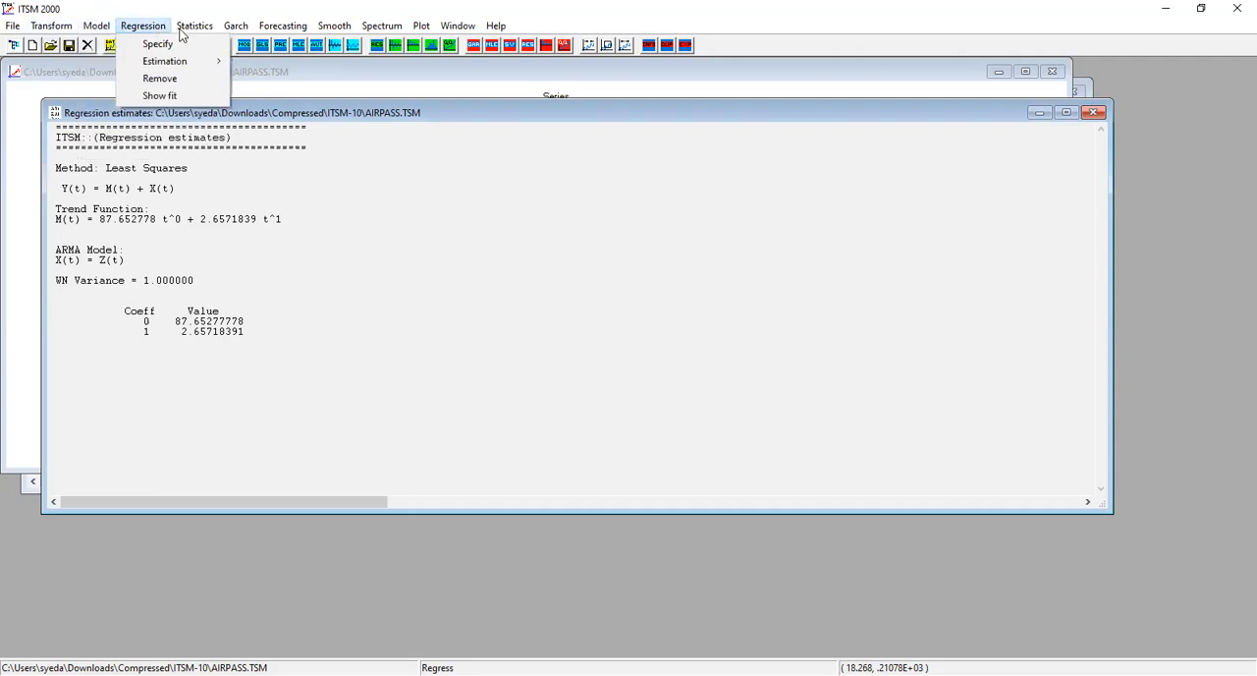
pyautogui.moveTo(185, 34)
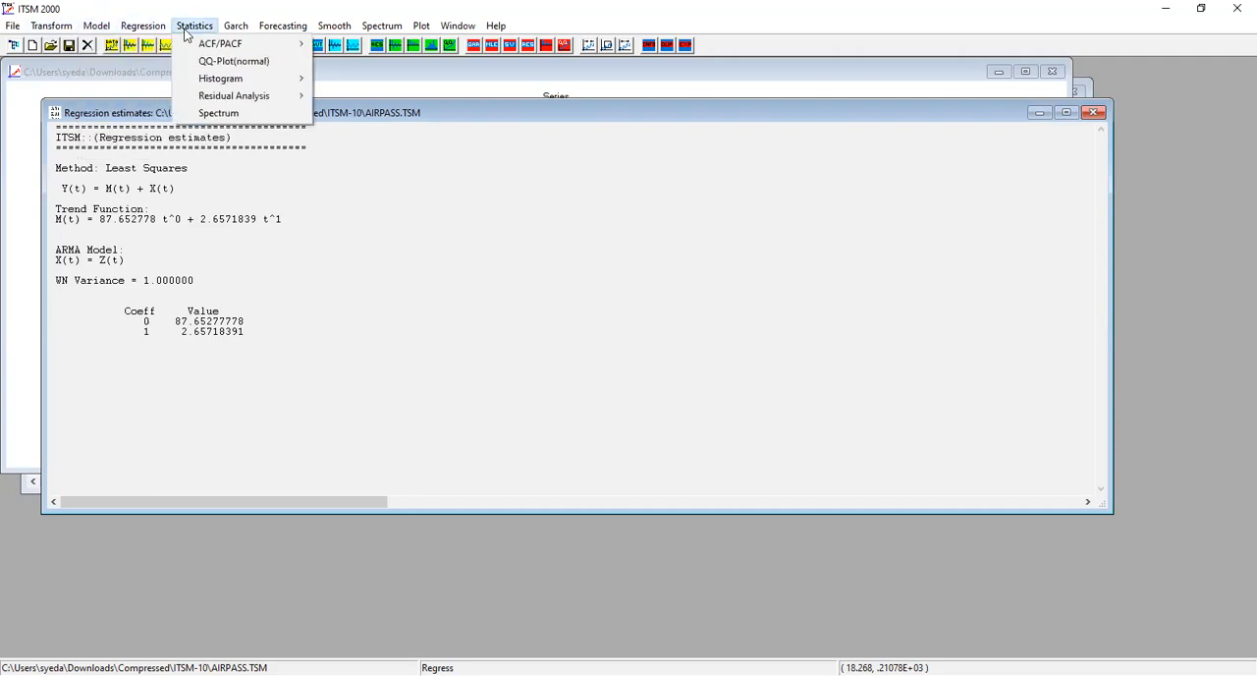
pyautogui.moveTo(240, 102)
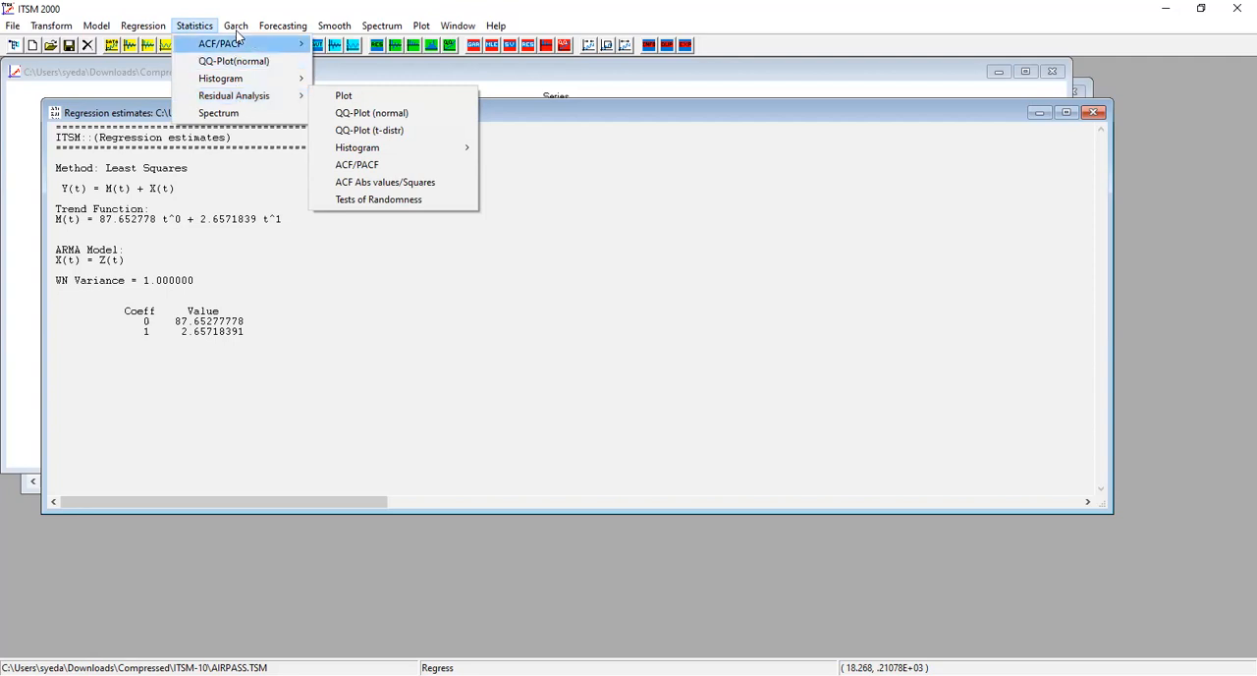
pyautogui.moveTo(237, 32)
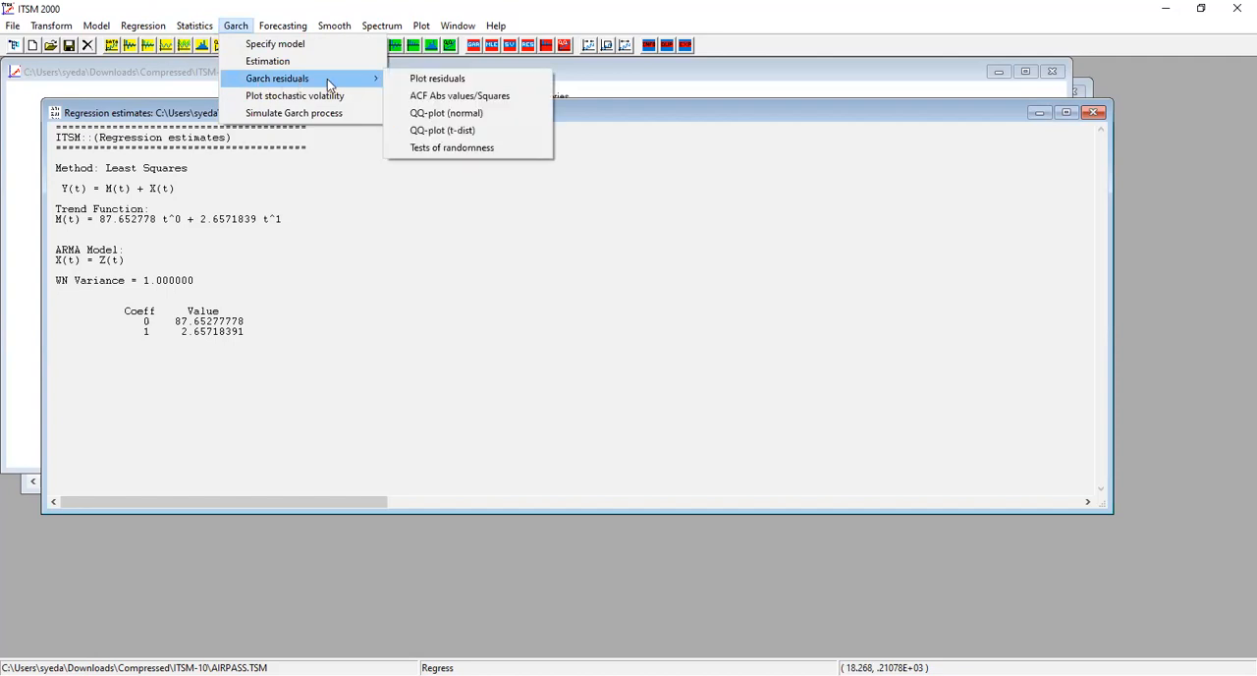
pyautogui.click(411, 80)
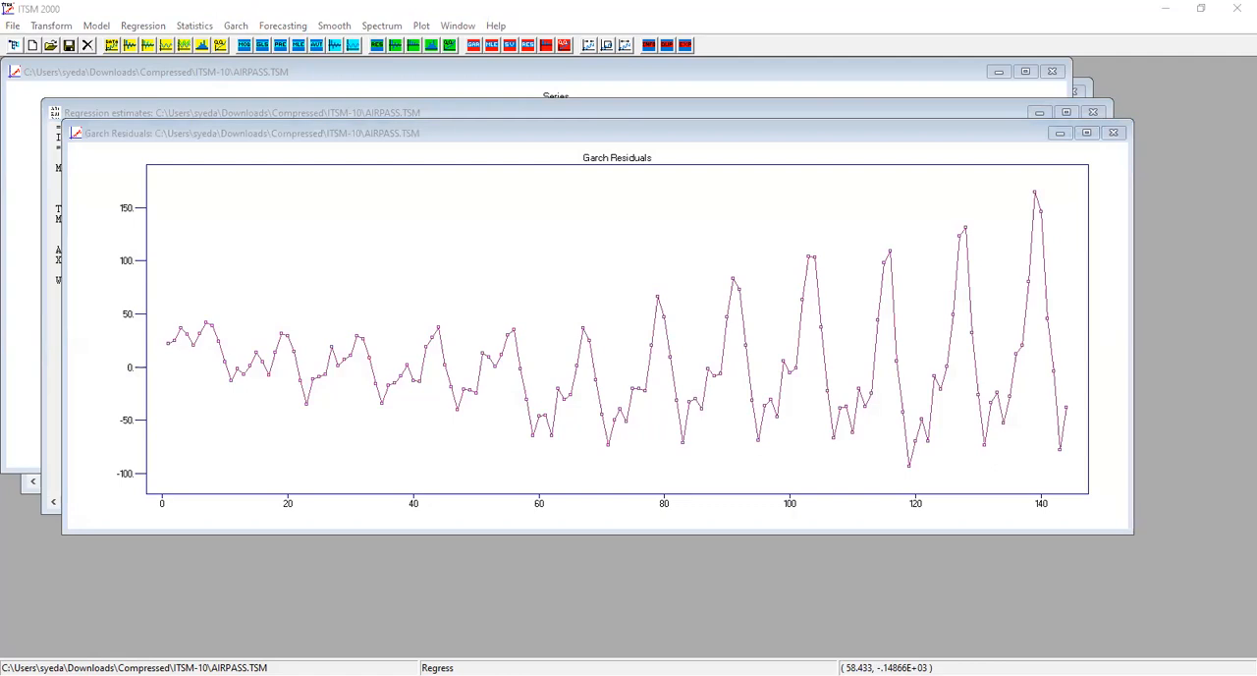
# Switch to the lab PDF in Chrome and read the residual plot and residual histogram instructions on page 67.
pyautogui.hotkey('alt', 'Tab')
pyautogui.scroll(-3, 614, 382)
pyautogui.scroll(-4, 614, 376)
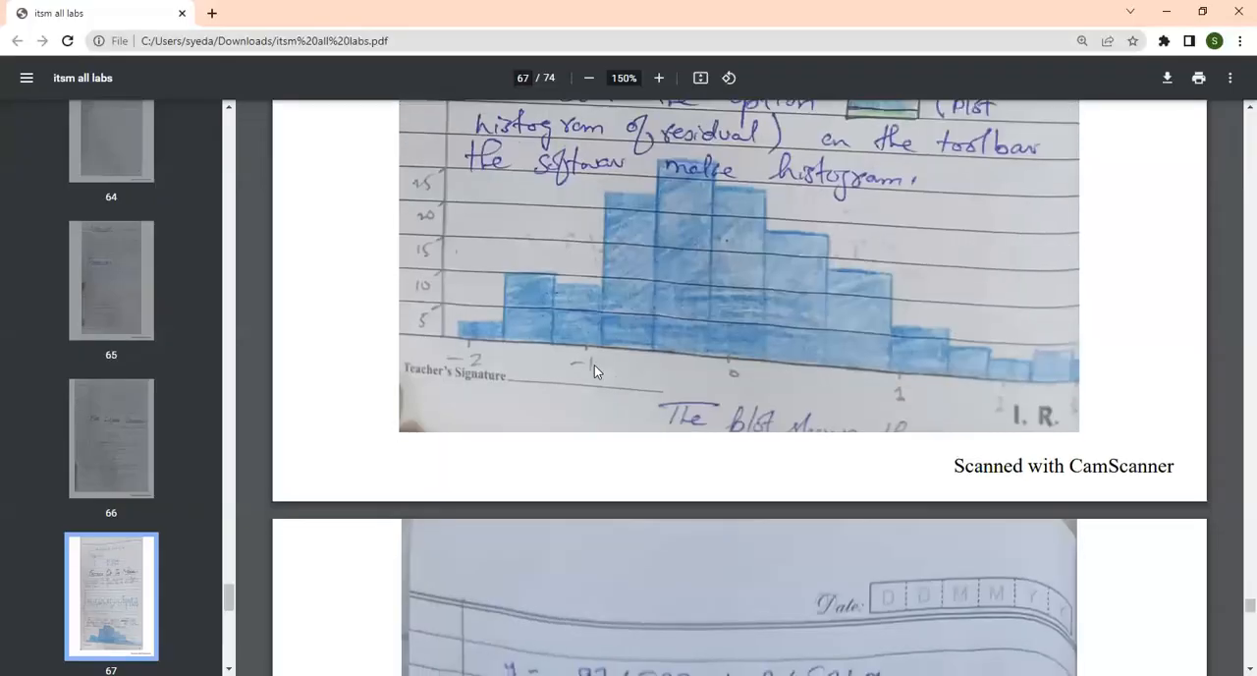
pyautogui.scroll(3, 595, 364)
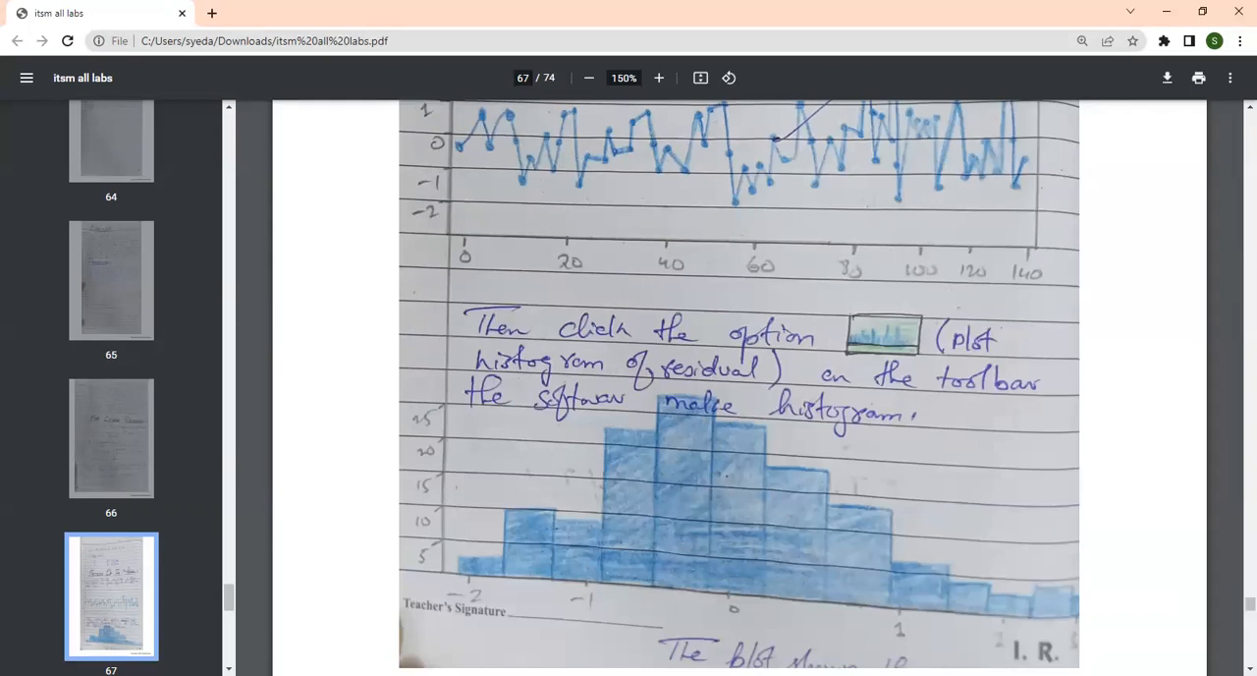
# Return to ITSM 2000 and plot the histogram of the AIRPASS regression residuals with the default bin count.
pyautogui.hotkey('alt', 'Tab')
pyautogui.hotkey('alt', 'Tab')
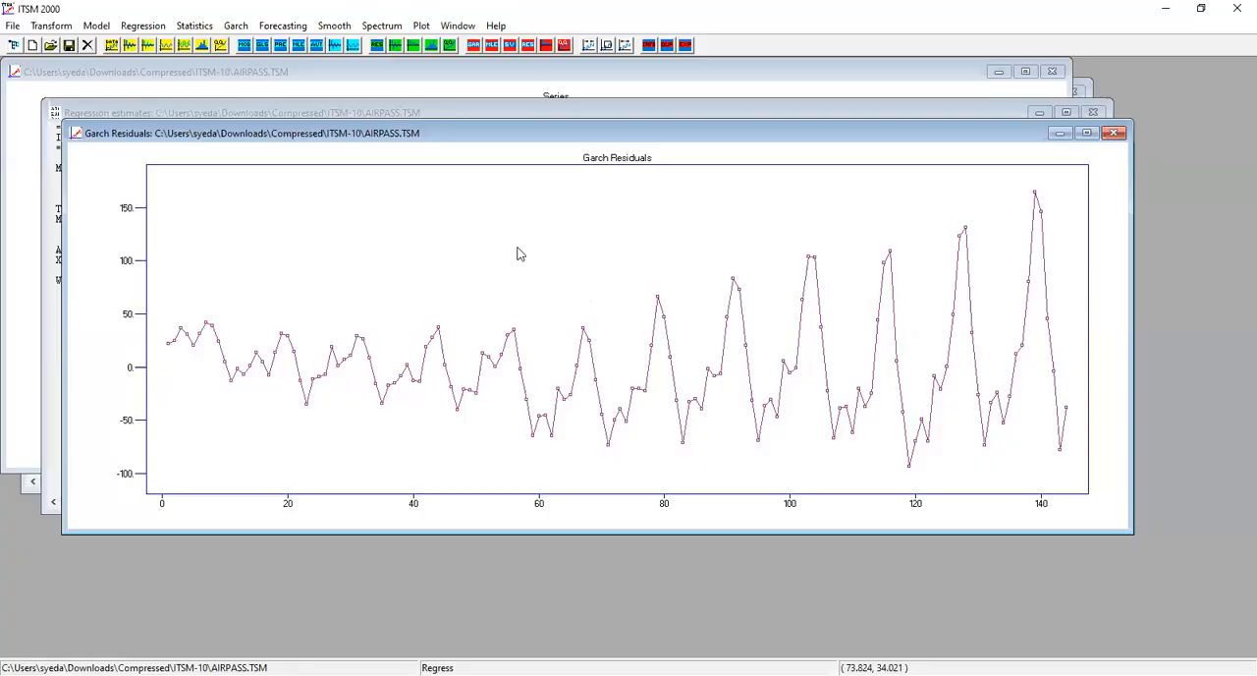
pyautogui.click(237, 27)
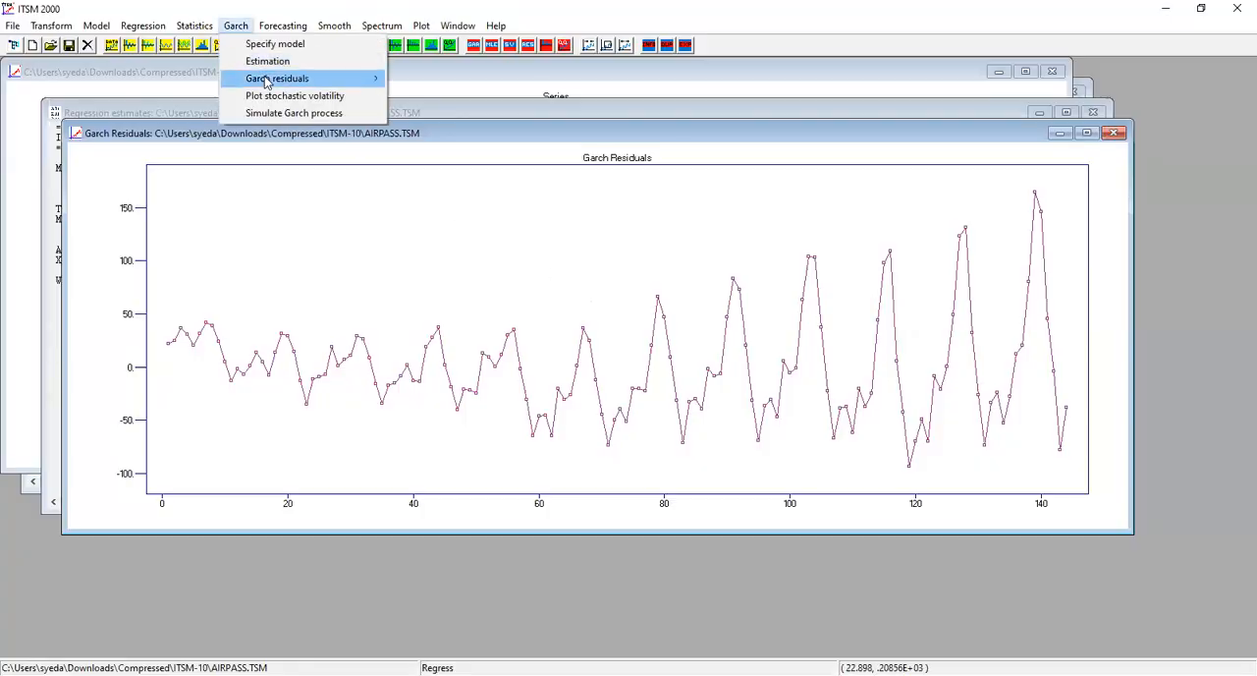
pyautogui.moveTo(265, 83)
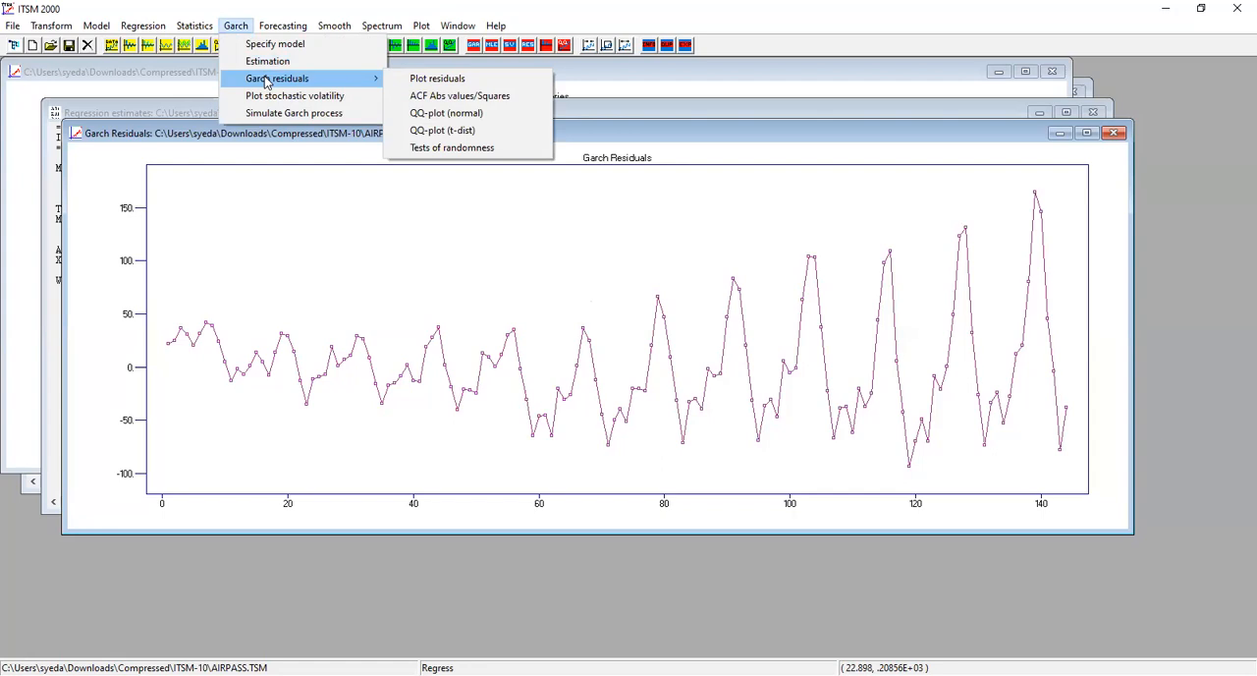
pyautogui.moveTo(190, 30)
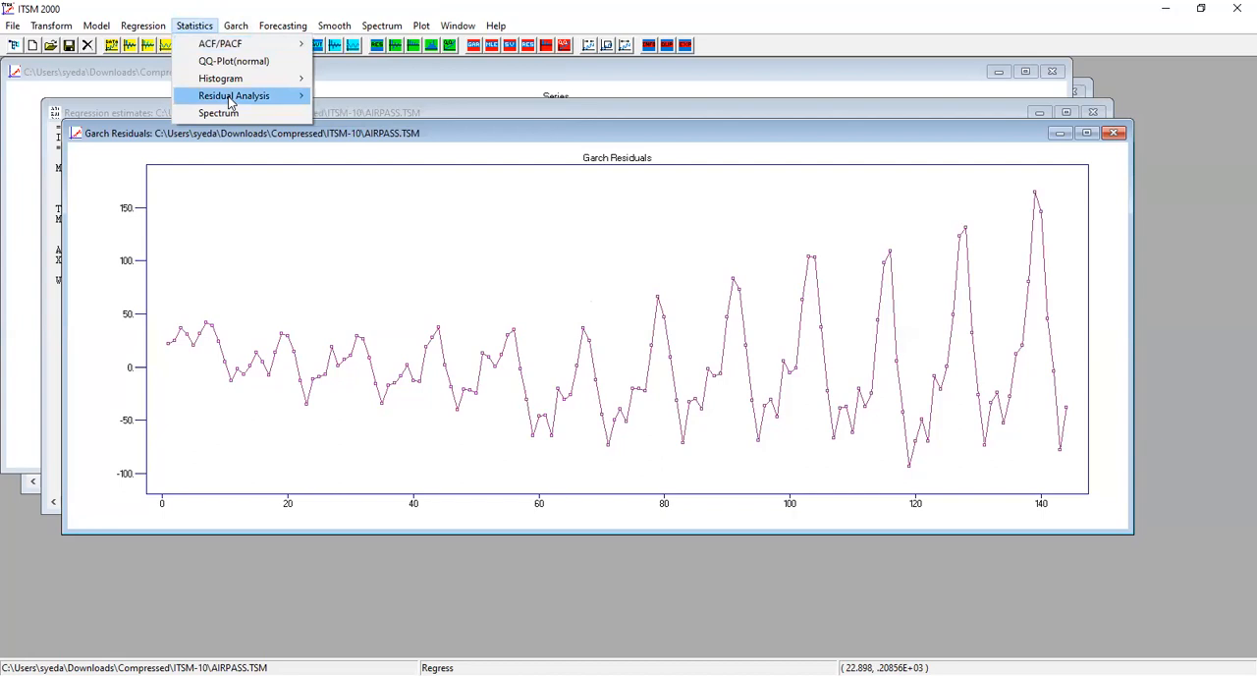
pyautogui.moveTo(232, 103)
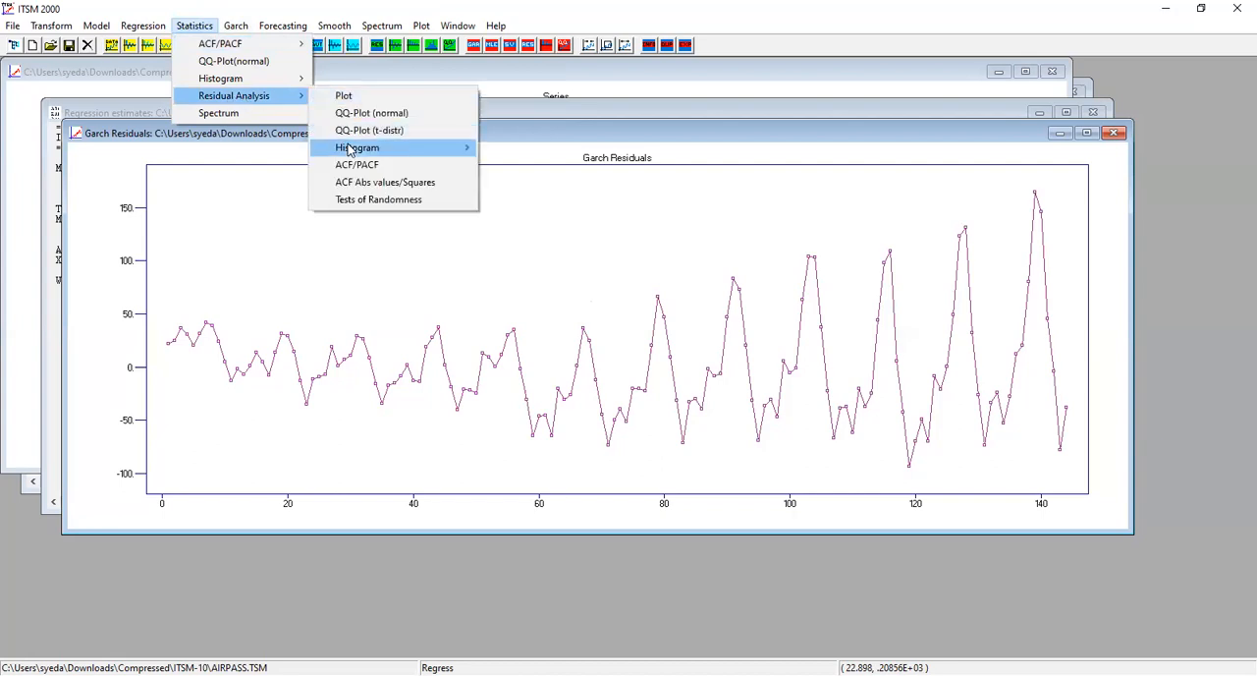
pyautogui.moveTo(349, 149)
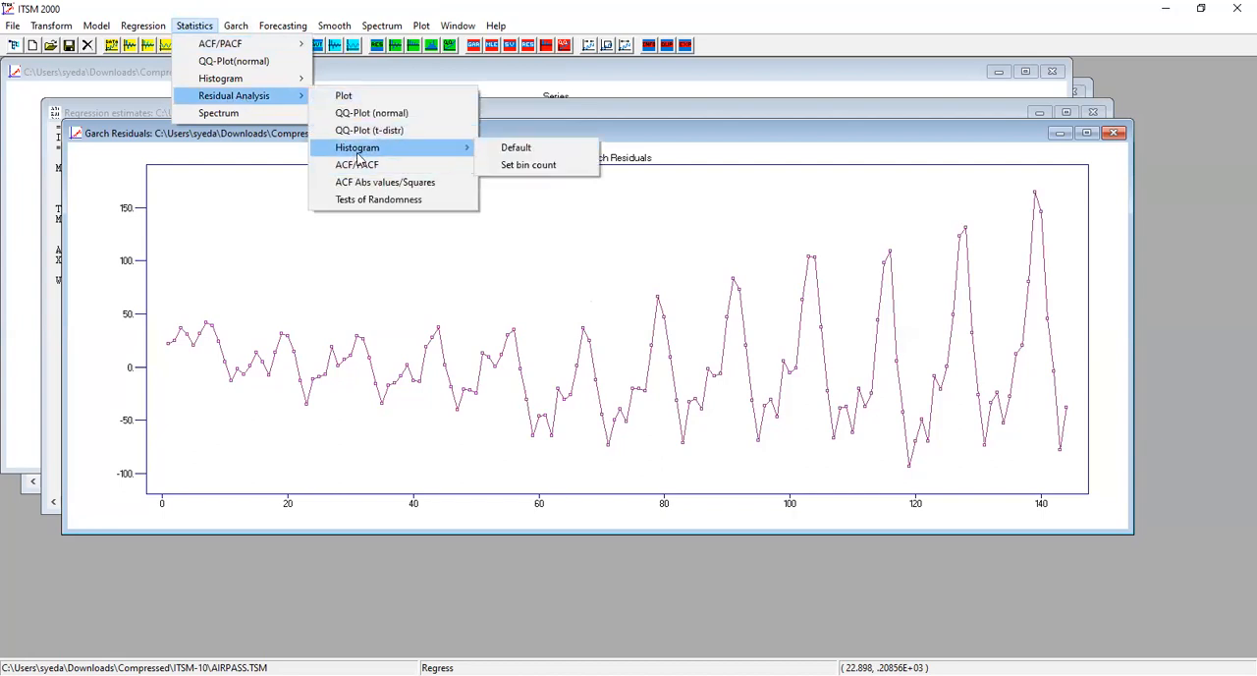
pyautogui.click(512, 149)
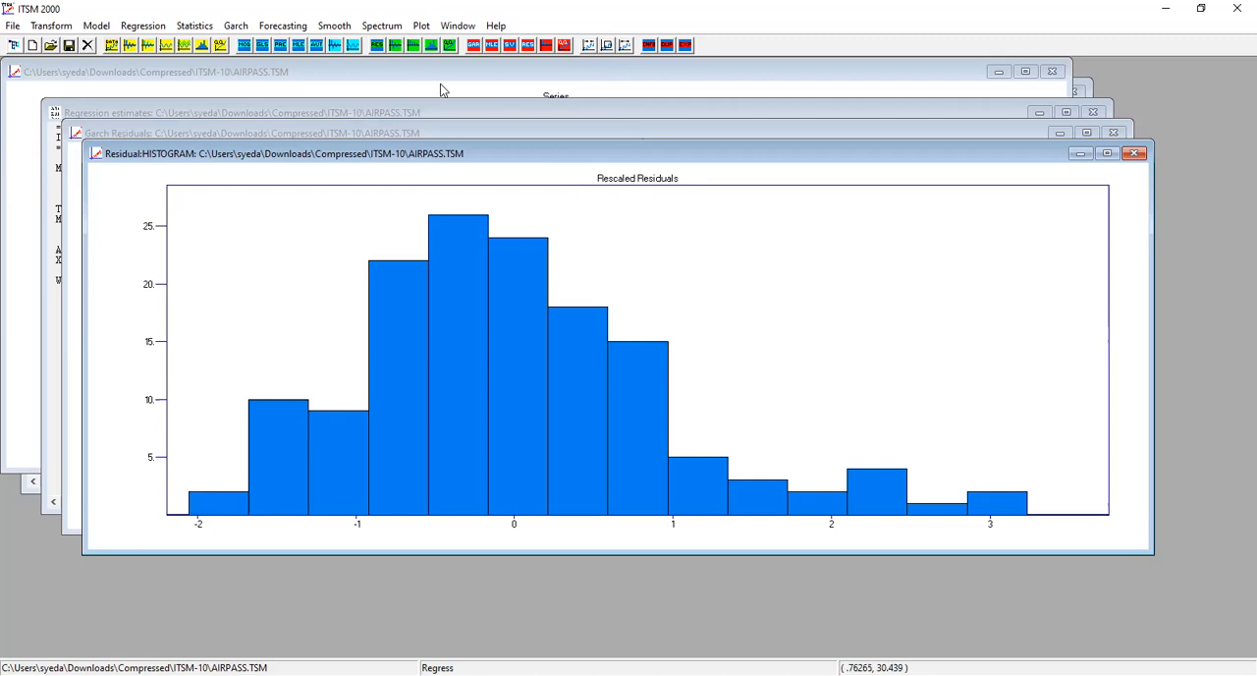
pyautogui.click(195, 26)
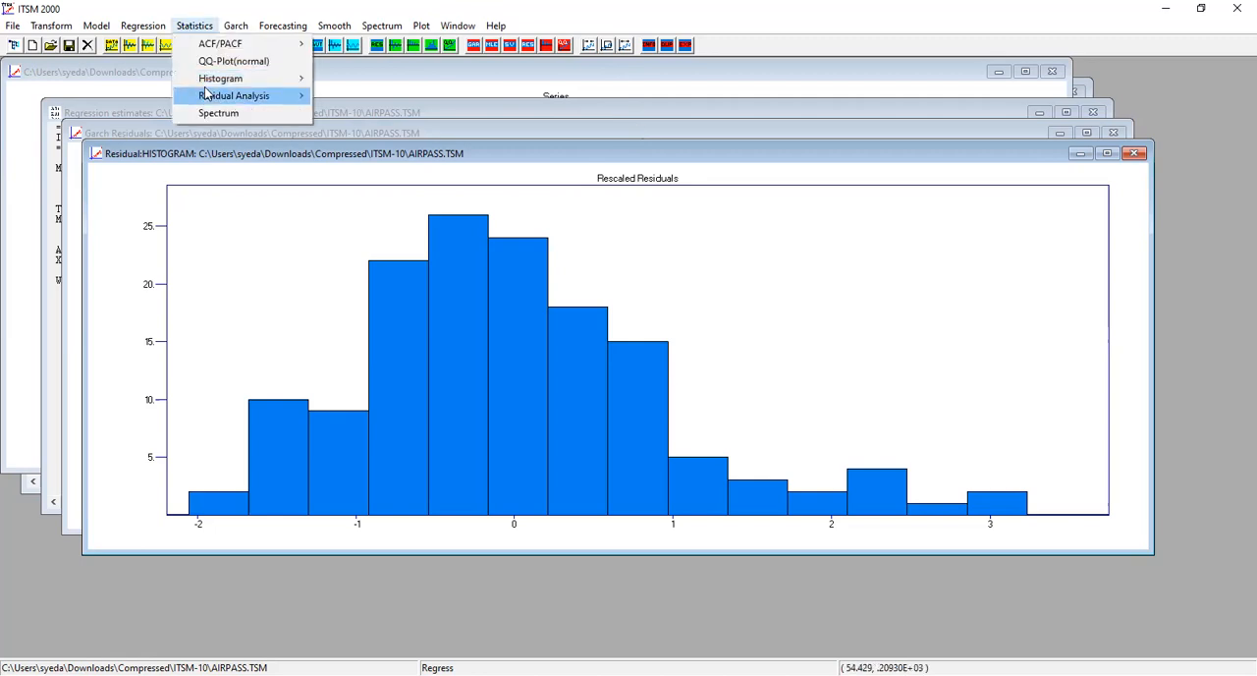
pyautogui.moveTo(290, 98)
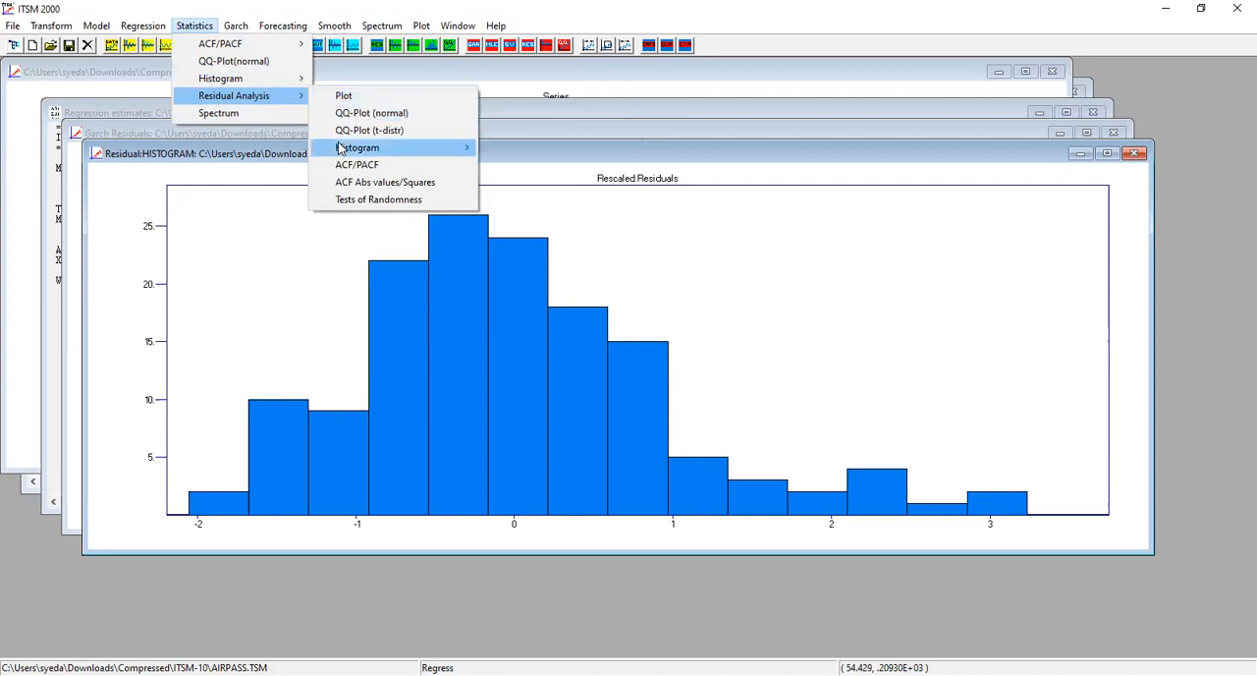
pyautogui.moveTo(340, 148)
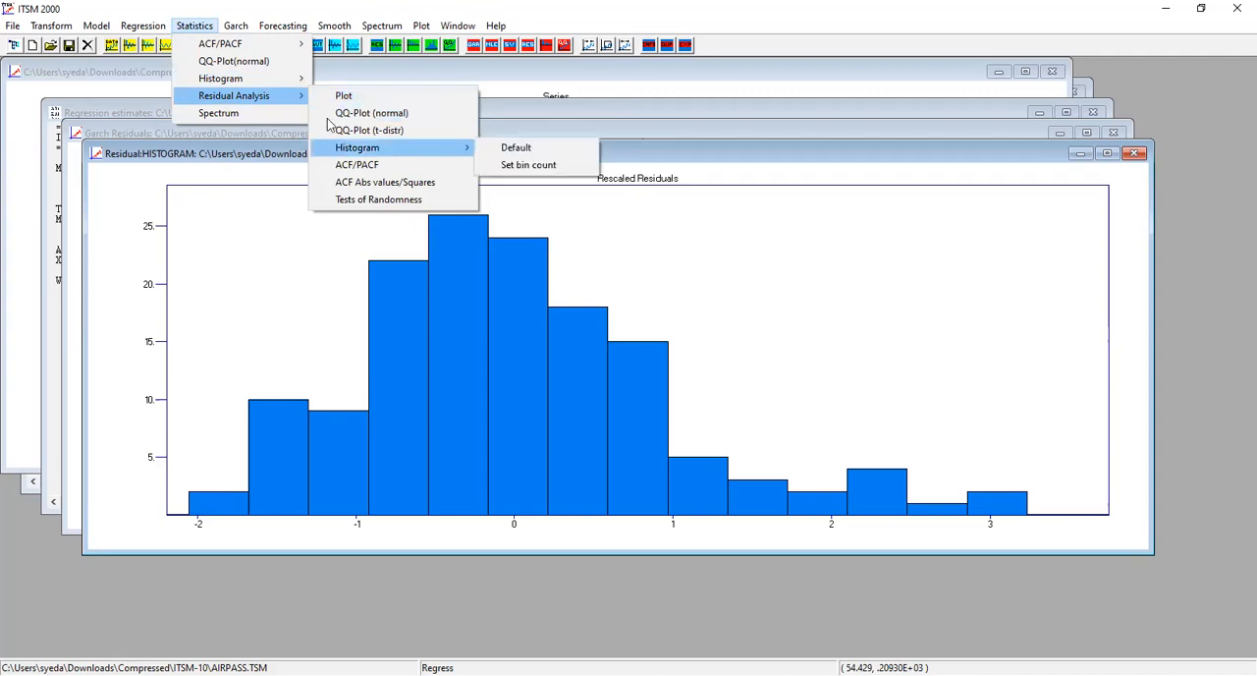
pyautogui.click(140, 24)
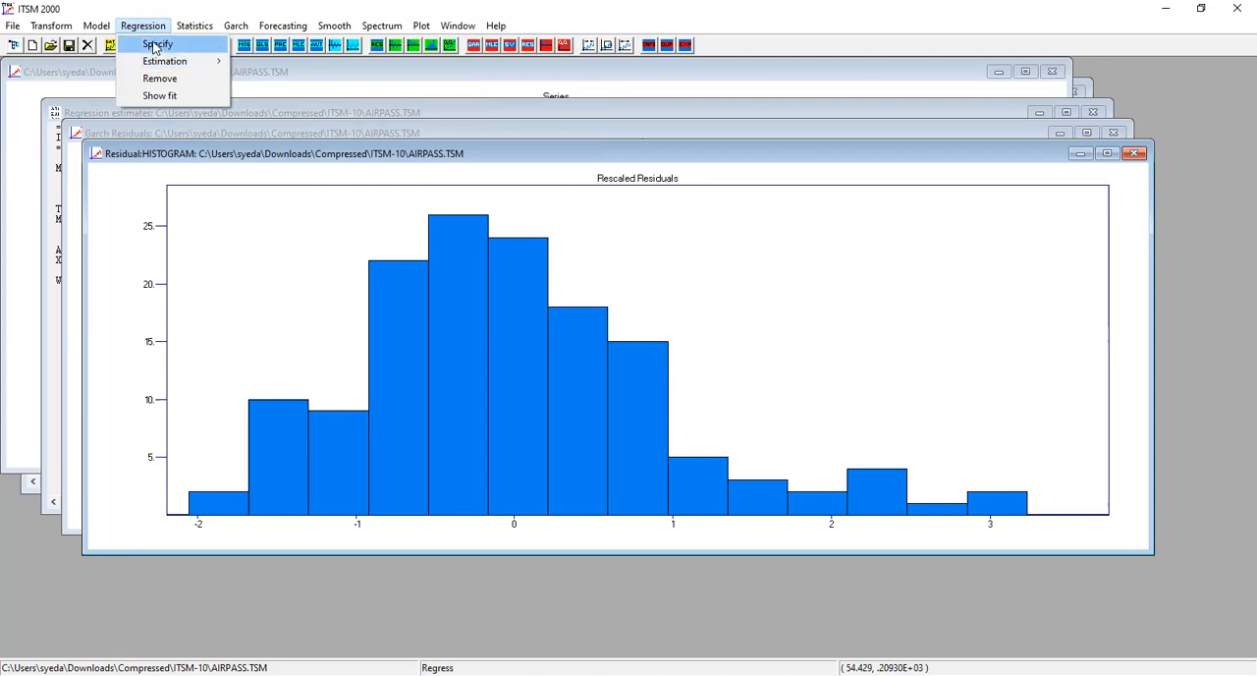
pyautogui.moveTo(194, 26)
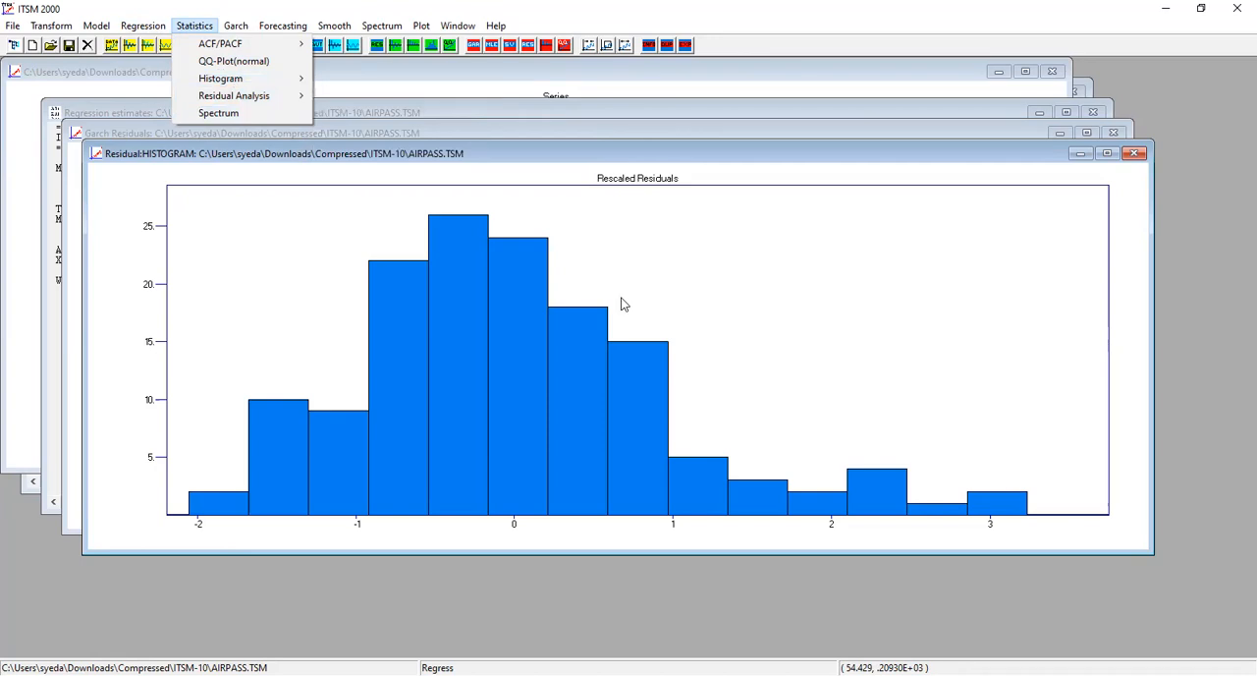
# Switch to the lab PDF in Chrome and read the residual Q-Q plot notes on page 69.
pyautogui.hotkey('alt', 'Tab')
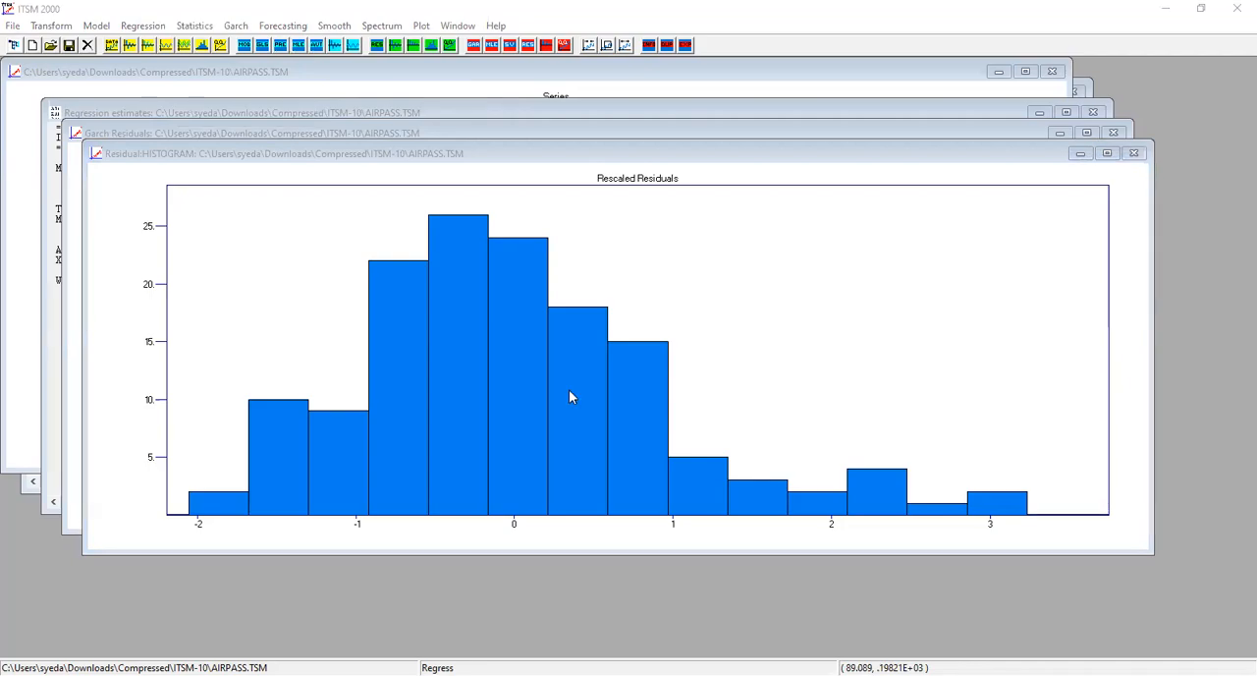
pyautogui.hotkey('alt', 'Tab')
pyautogui.scroll(-3, 568, 389)
pyautogui.scroll(-8, 568, 389)
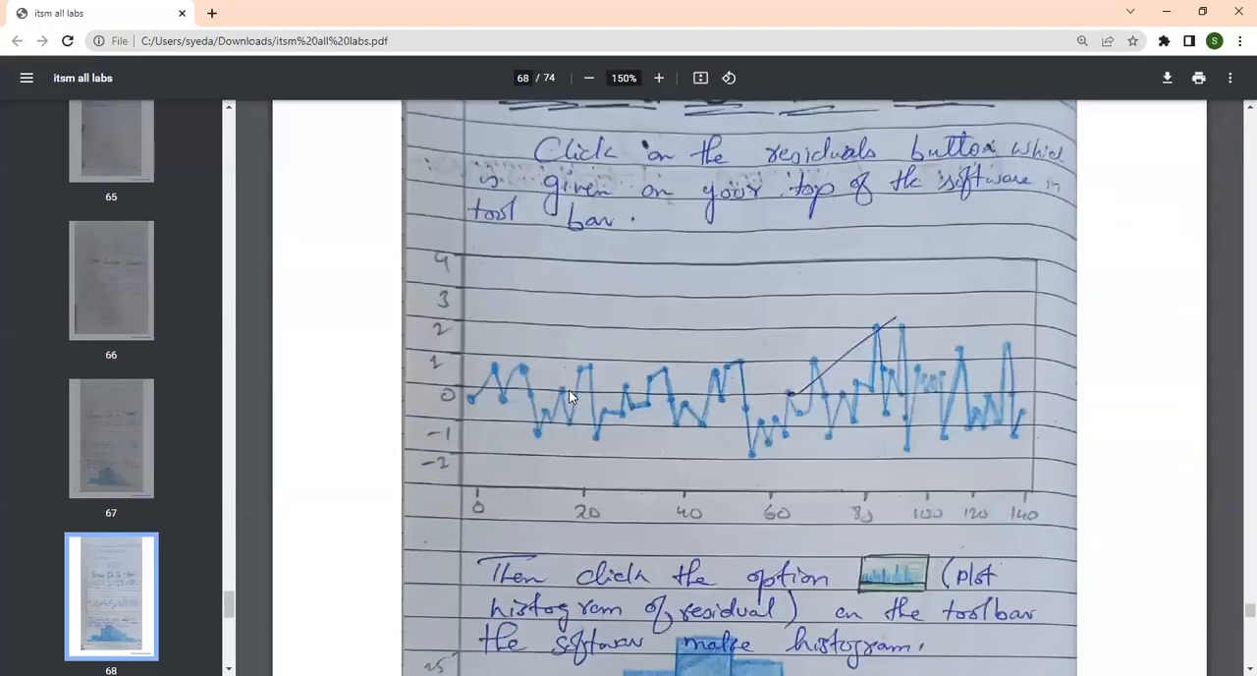
pyautogui.scroll(-10, 570, 395)
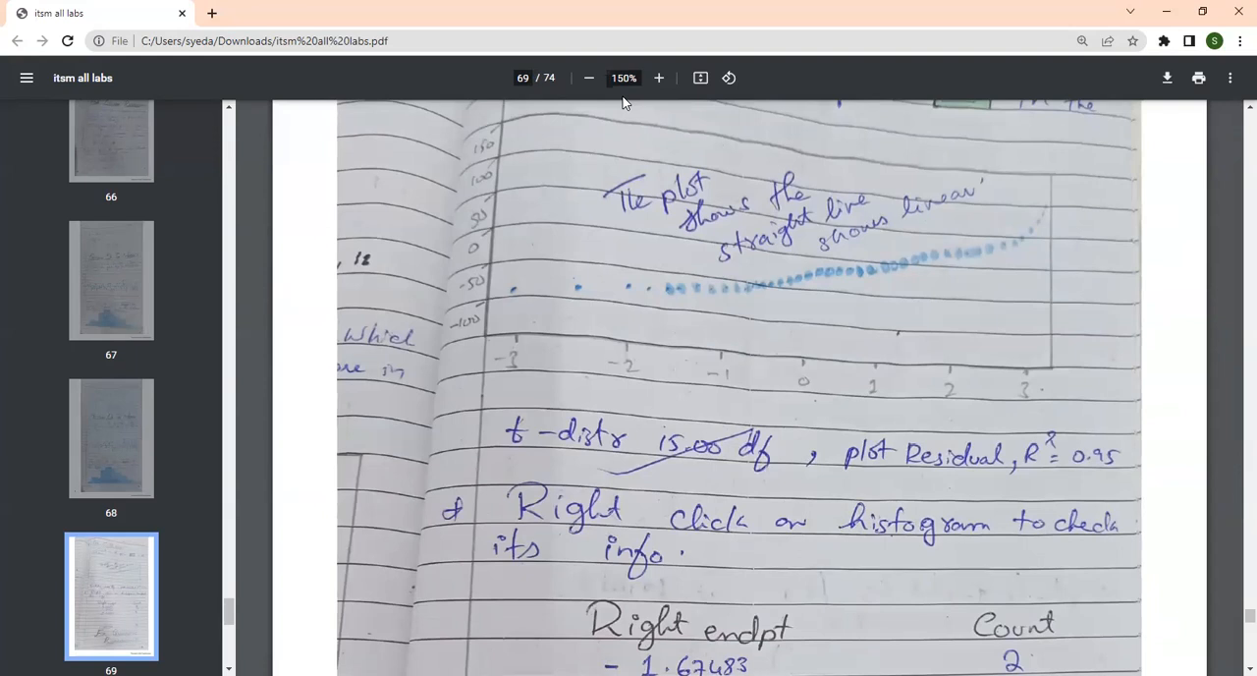
# Return to ITSM 2000 and draw the normal QQ-Plot of the AIRPASS regression residuals.
pyautogui.hotkey('alt', 'Tab')
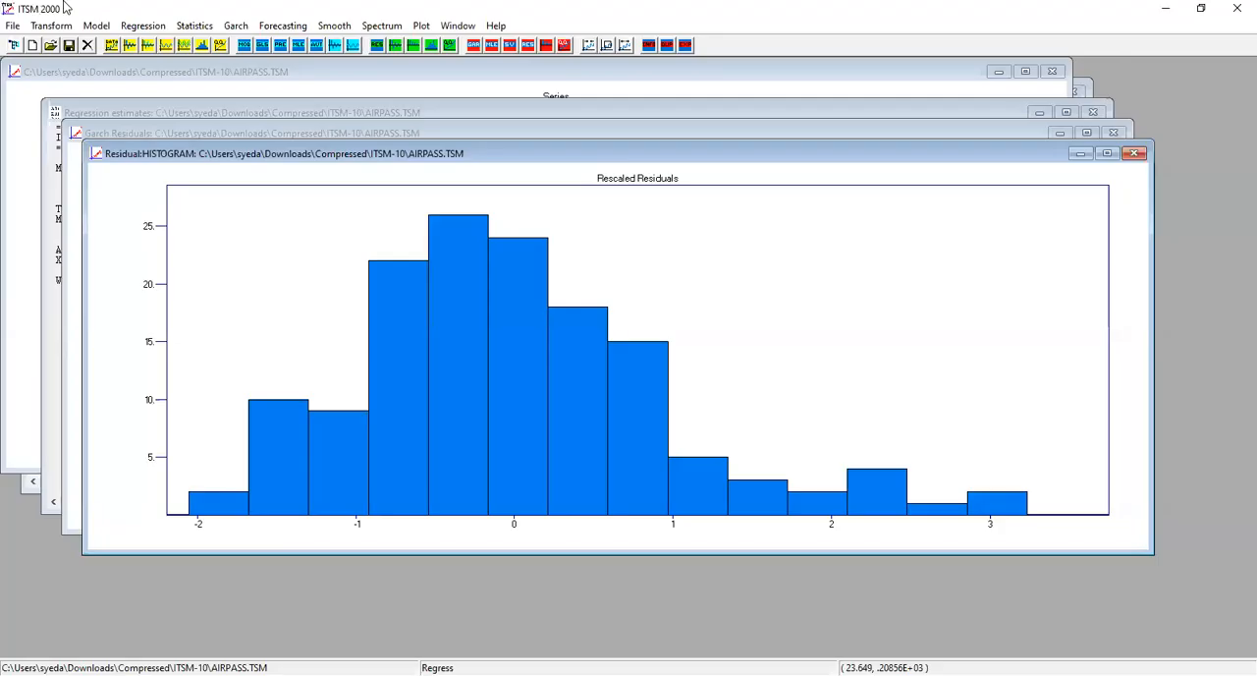
pyautogui.click(210, 29)
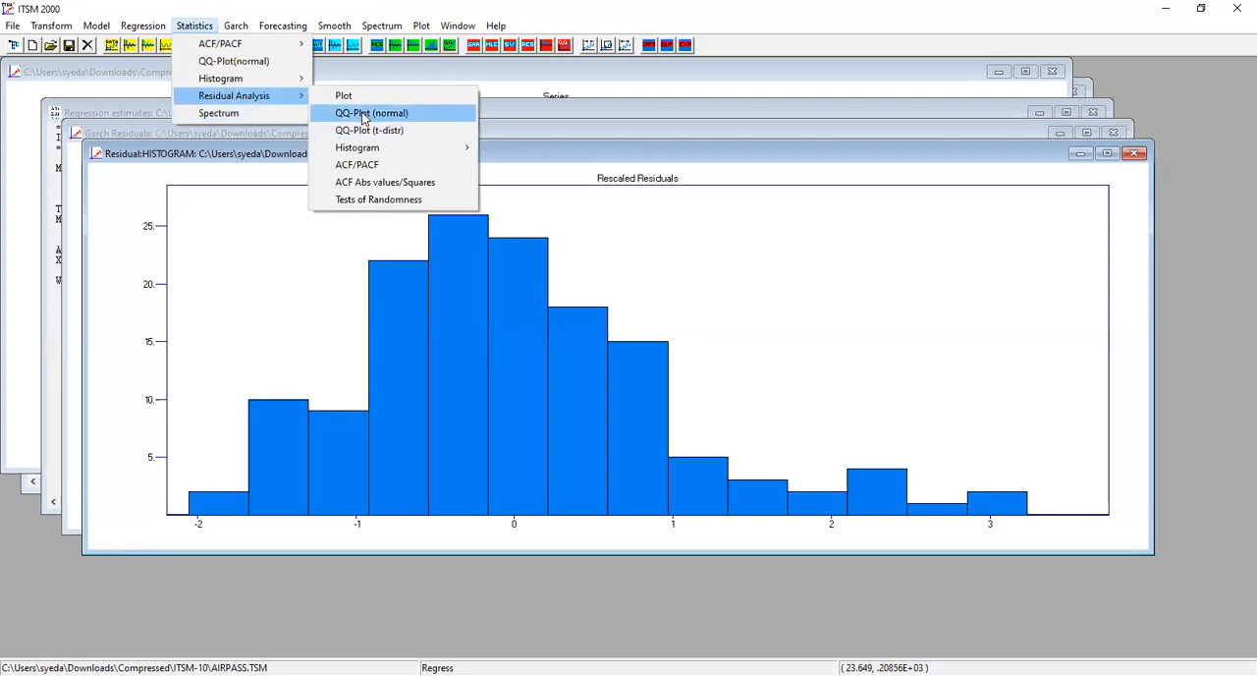
pyautogui.click(364, 116)
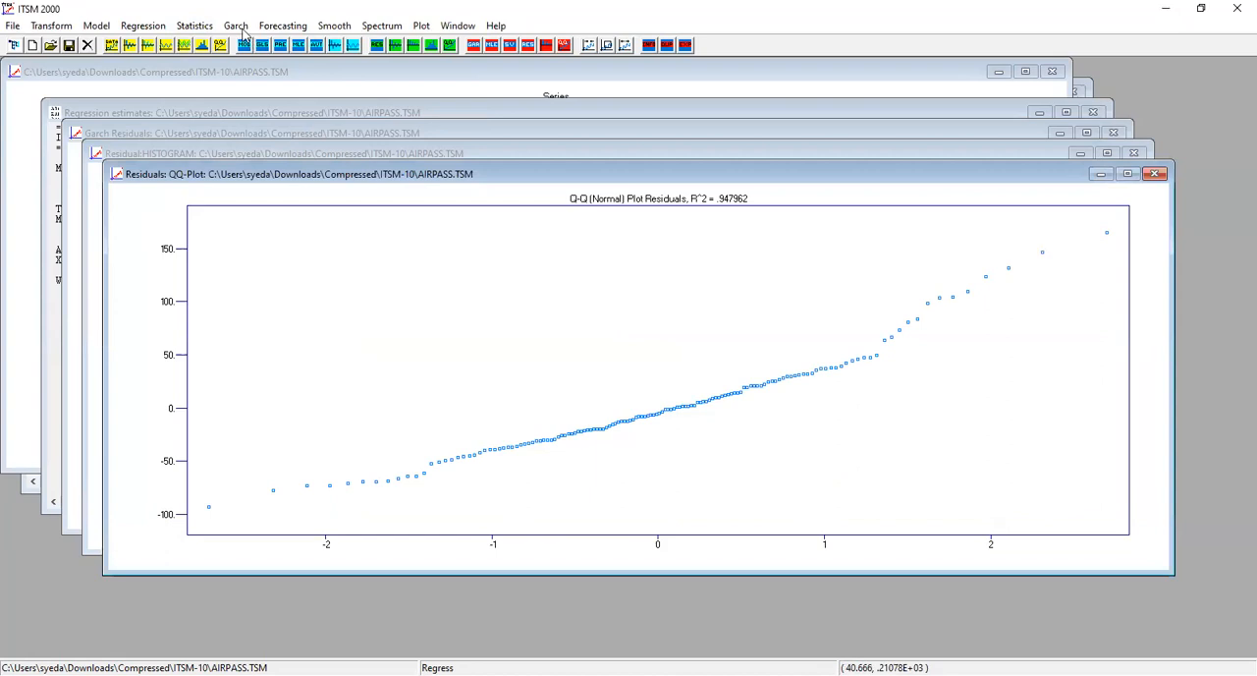
# Draw the t-distribution QQ-Plot of the AIRPASS regression residuals with 15 degrees of freedom.
pyautogui.click(180, 30)
pyautogui.moveTo(251, 97)
pyautogui.click(386, 134)
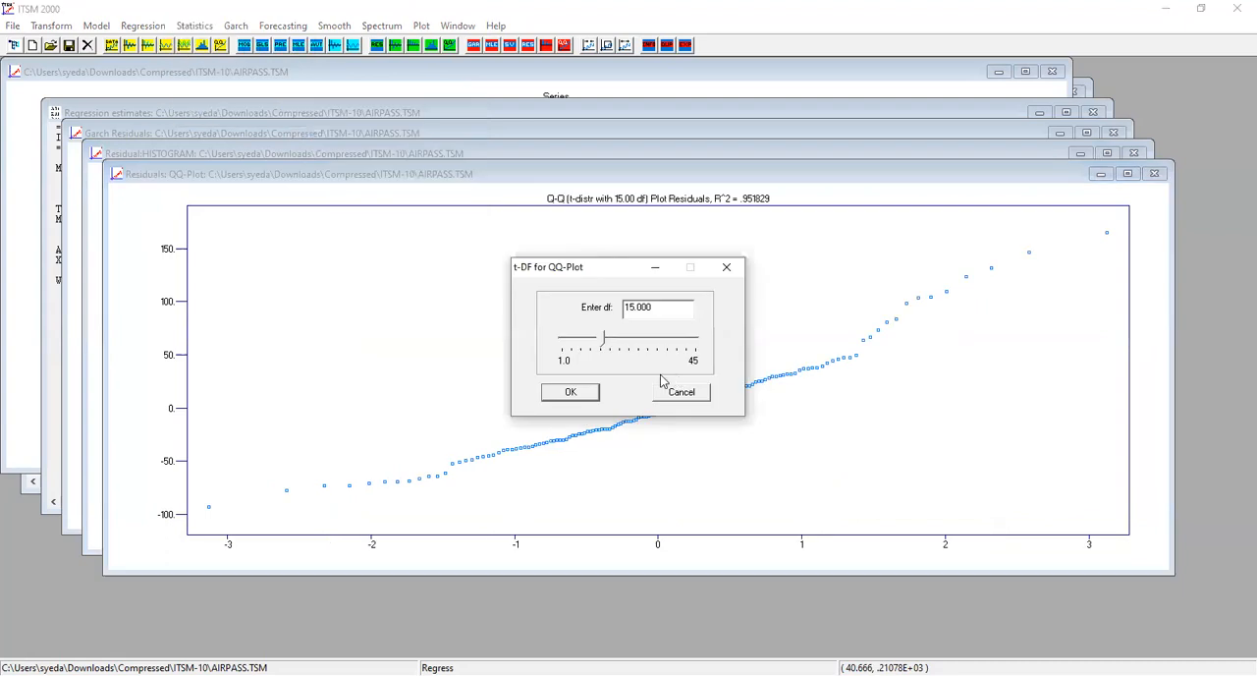
pyautogui.click(589, 396)
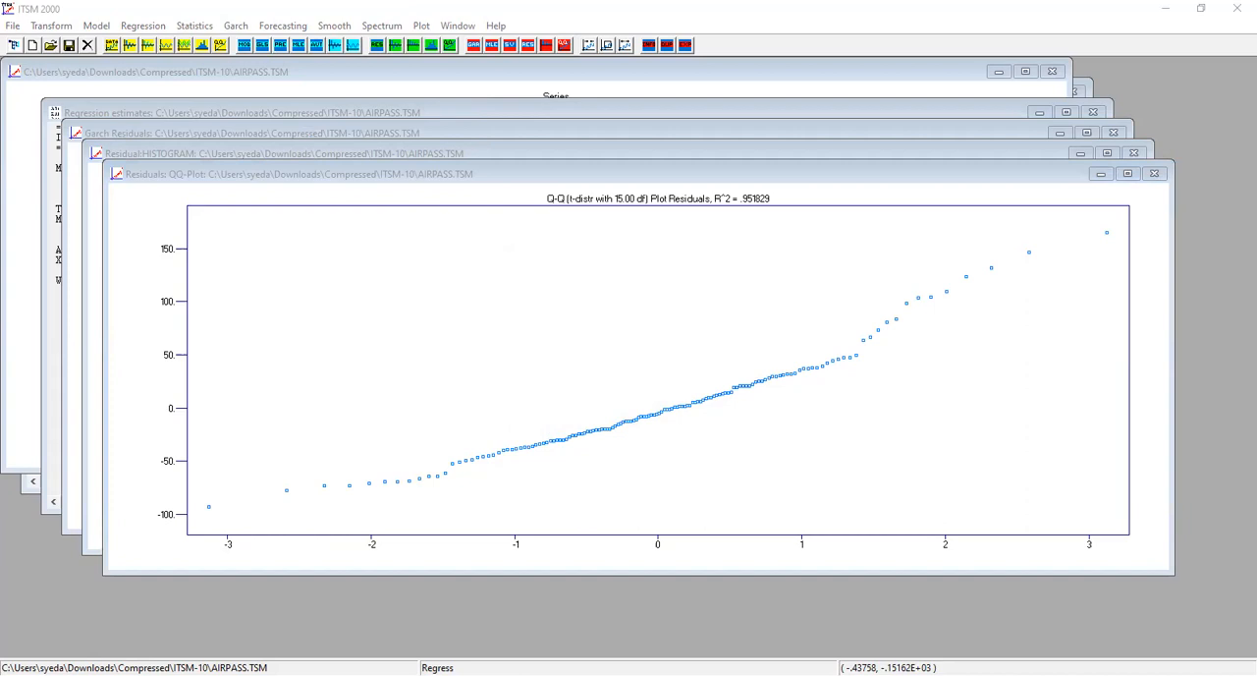
pyautogui.click(424, 355)
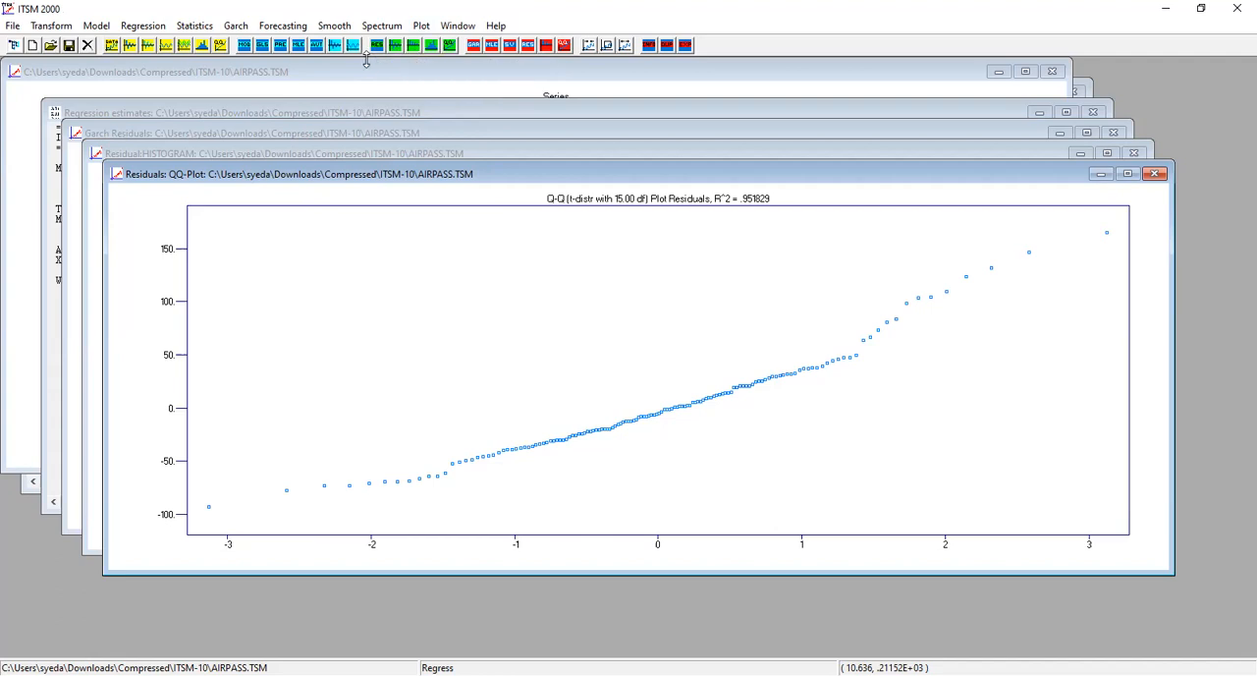
pyautogui.click(185, 26)
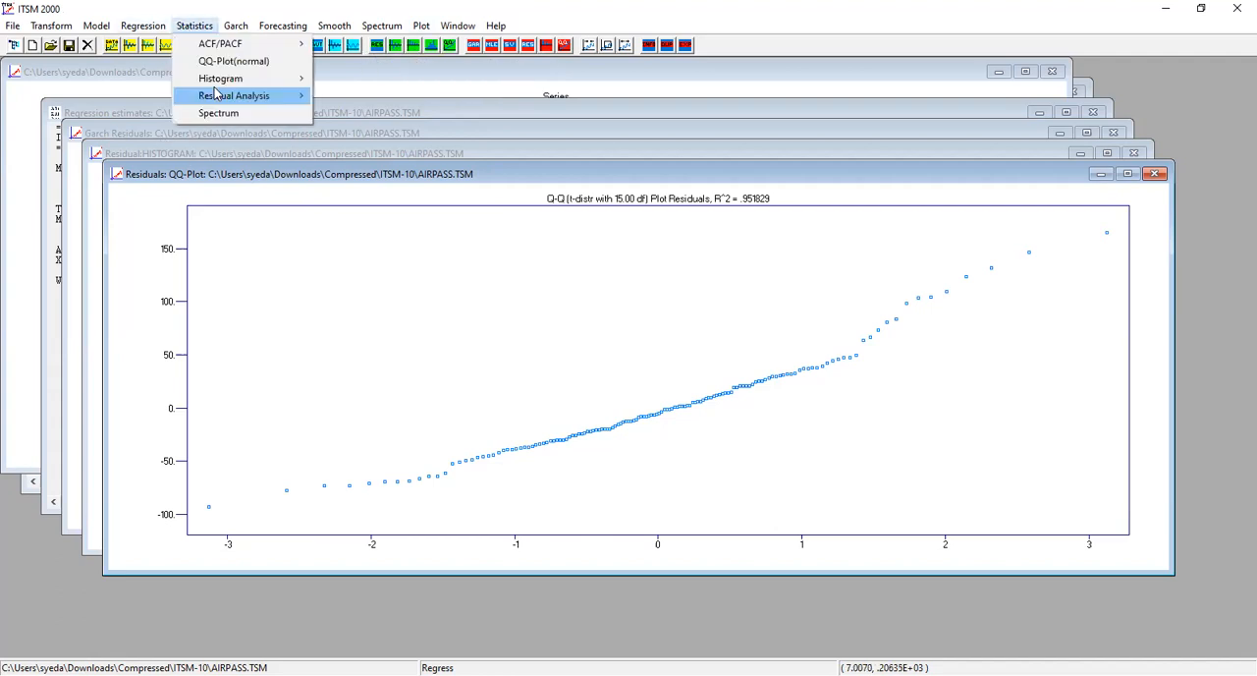
pyautogui.moveTo(228, 97)
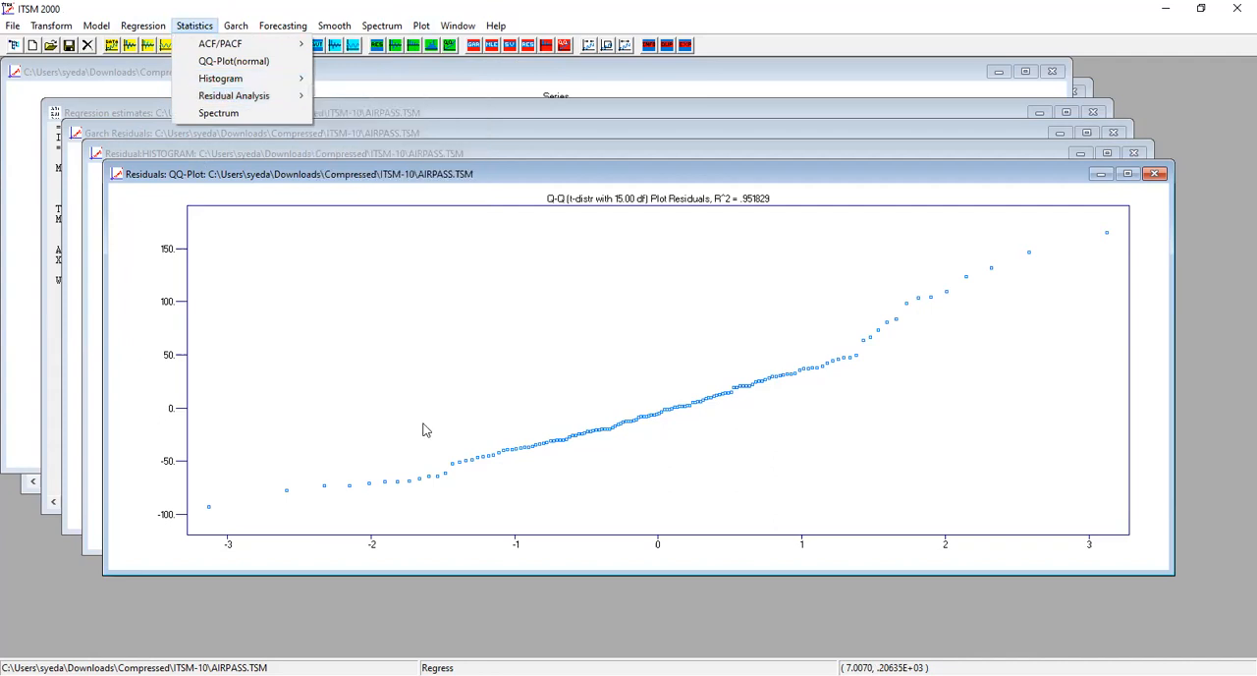
# Minimize the t-distribution QQ-Plot, examine the bin endpoints and counts in the residual histogram's info table, and minimize the table.
pyautogui.click(1100, 174)
pyautogui.rightClick(859, 245)
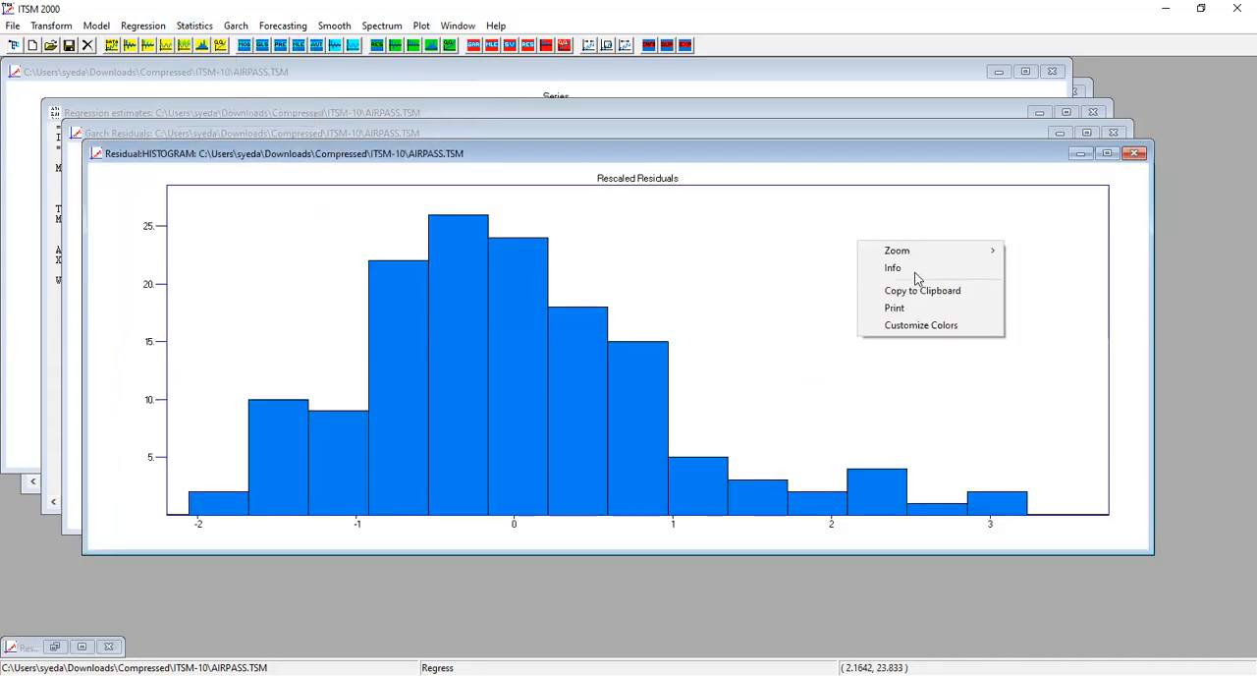
pyautogui.click(915, 274)
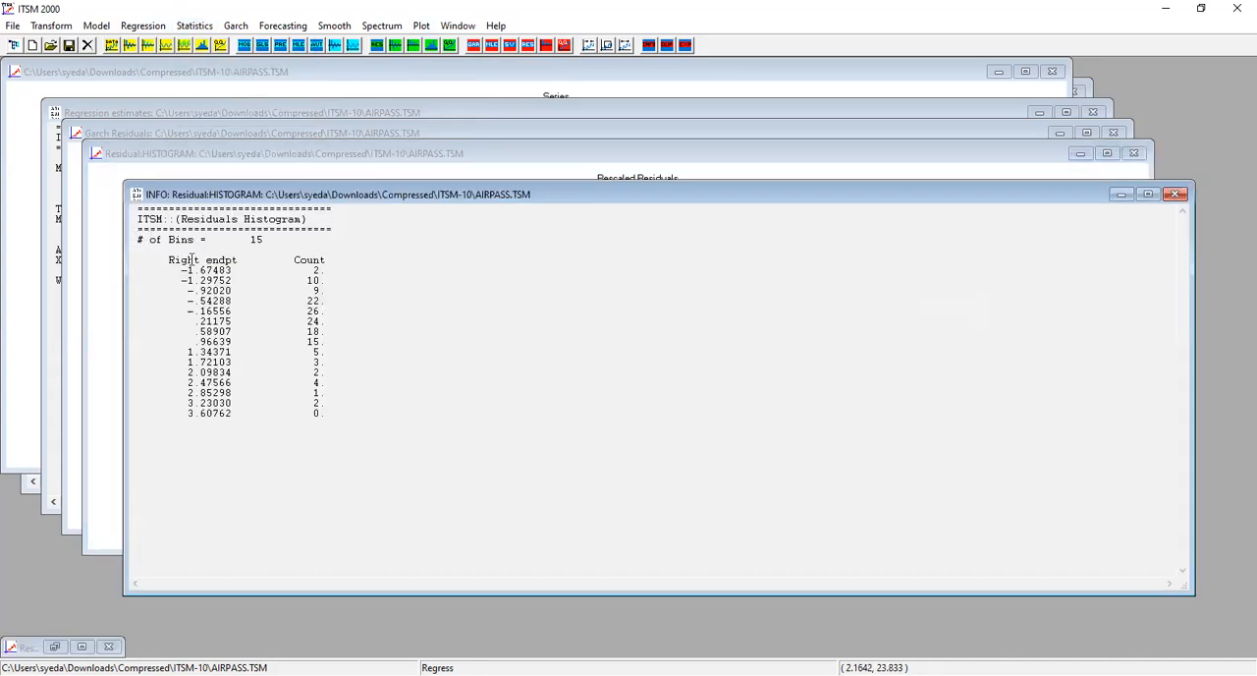
pyautogui.click(1120, 194)
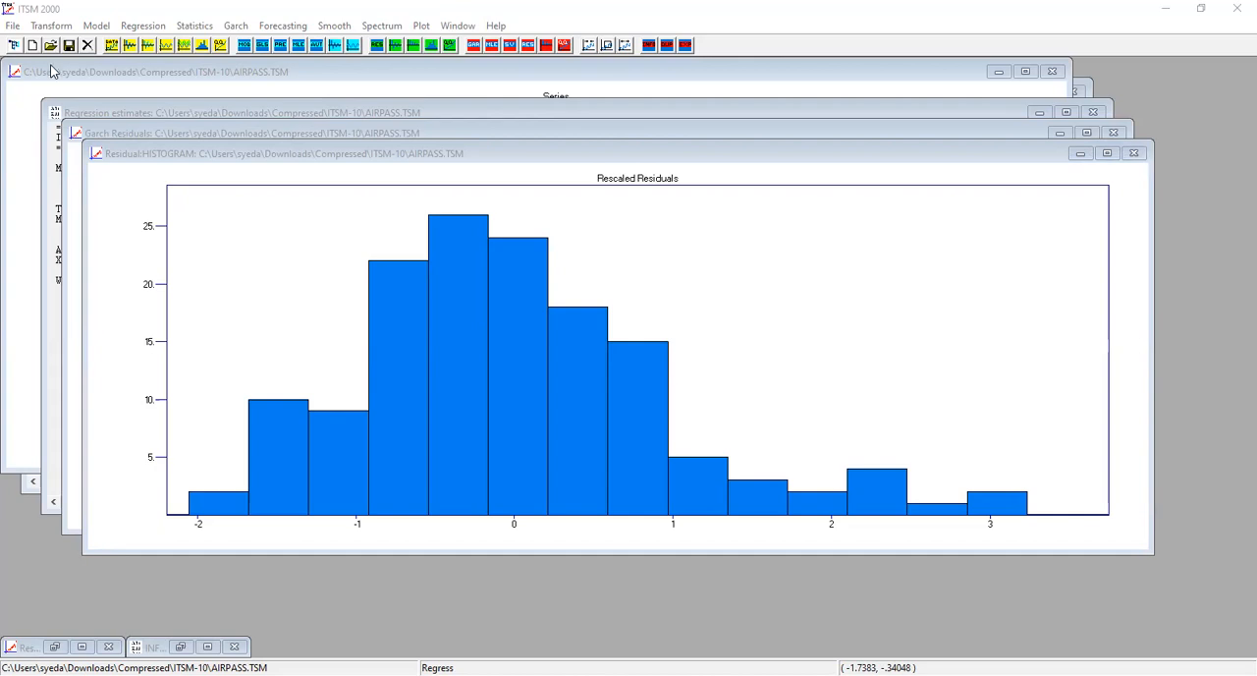
pyautogui.click(283, 25)
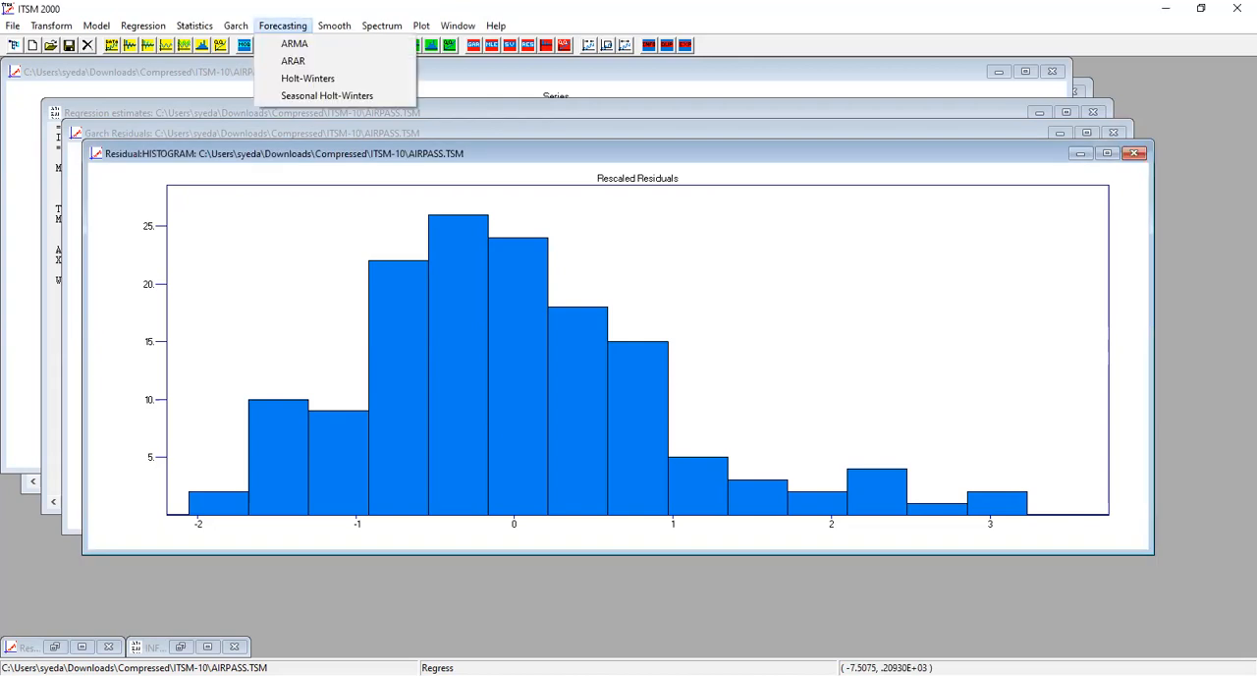
pyautogui.hotkey('alt', 'Tab')
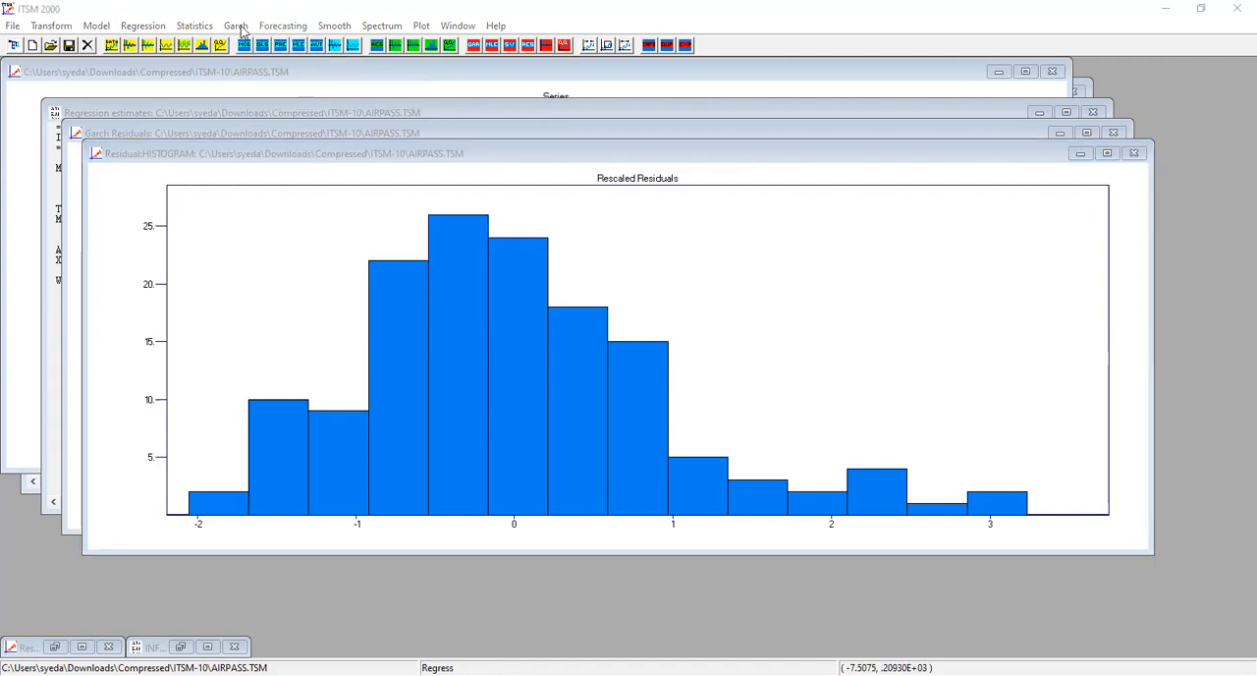
pyautogui.click(275, 26)
pyautogui.click(282, 25)
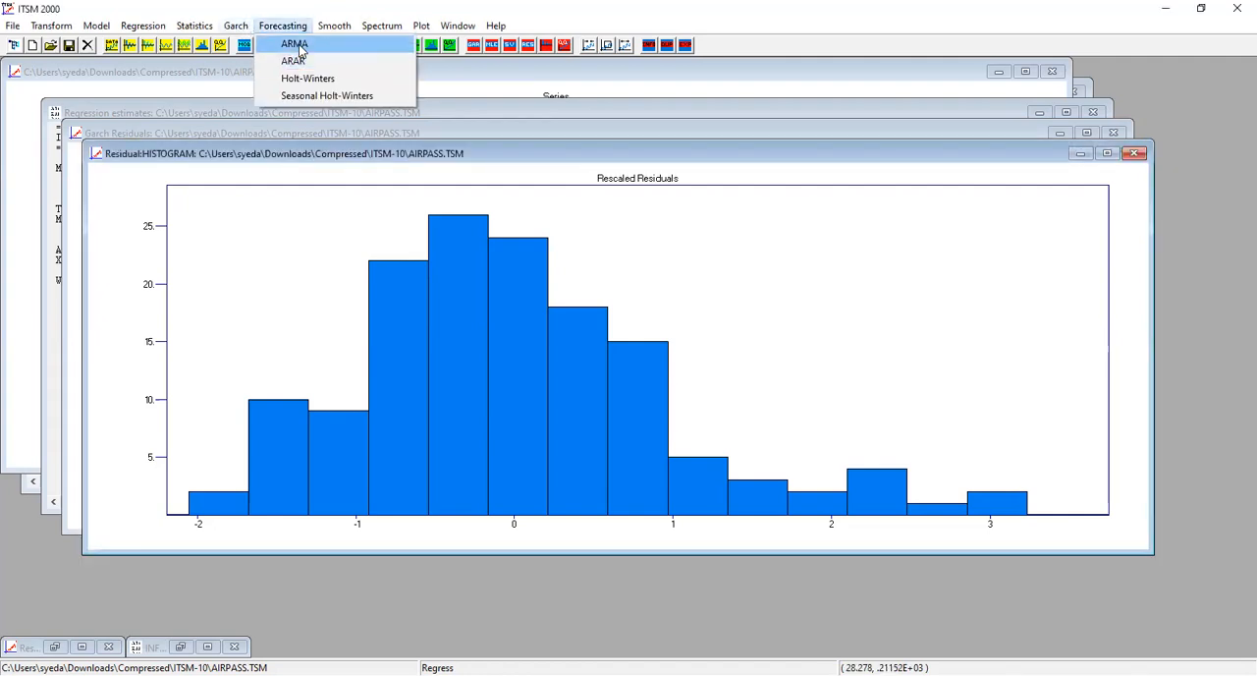
pyautogui.click(294, 44)
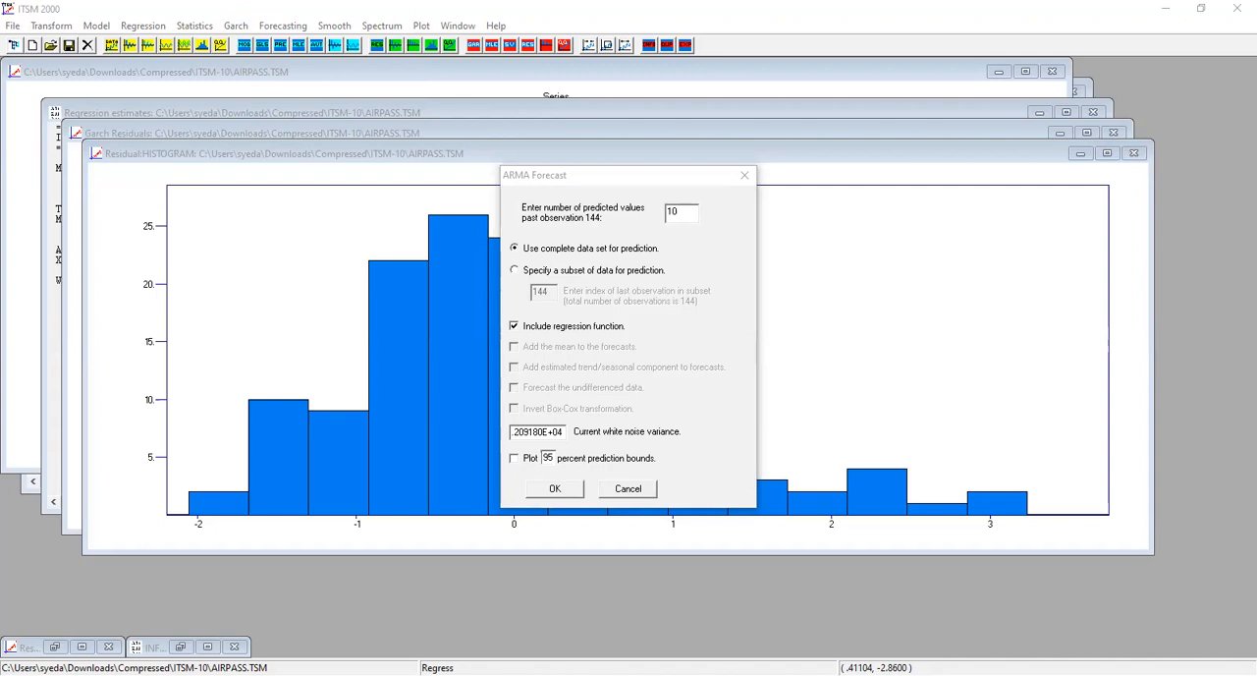
pyautogui.press('Escape')
# View the residual histogram's info table and the t-distribution QQ-Plot full size, minimizing each after viewing.
pyautogui.click(201, 643)
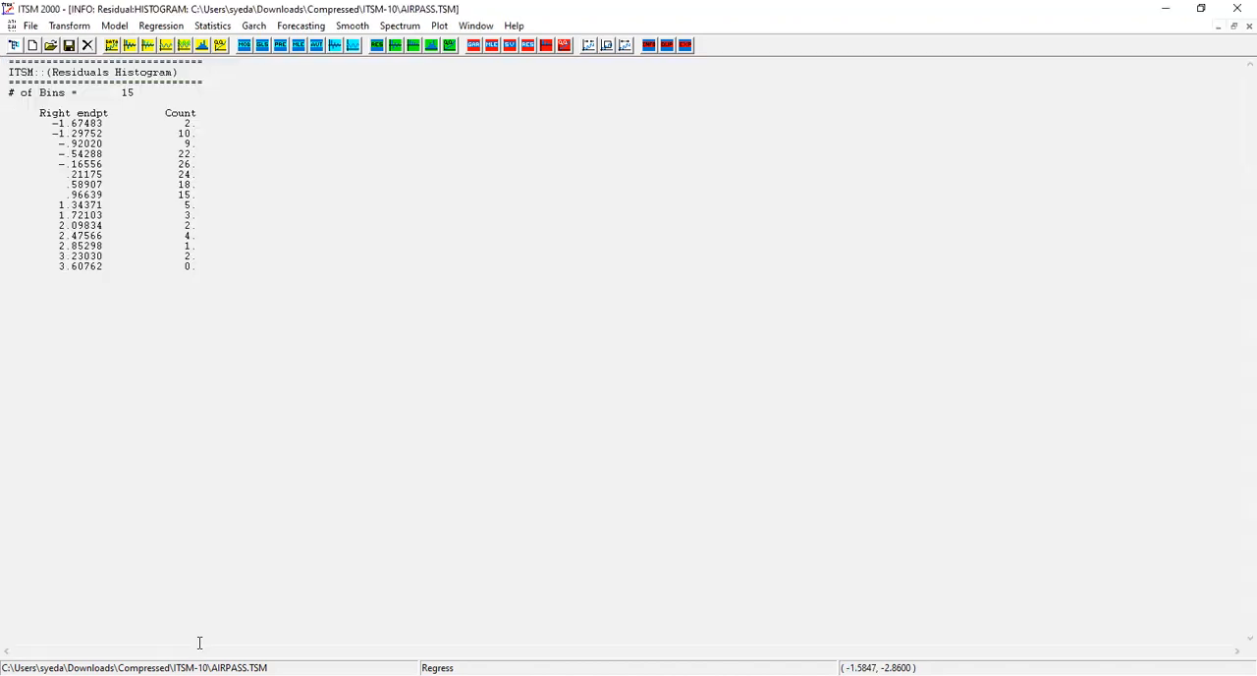
pyautogui.click(1217, 27)
pyautogui.click(82, 647)
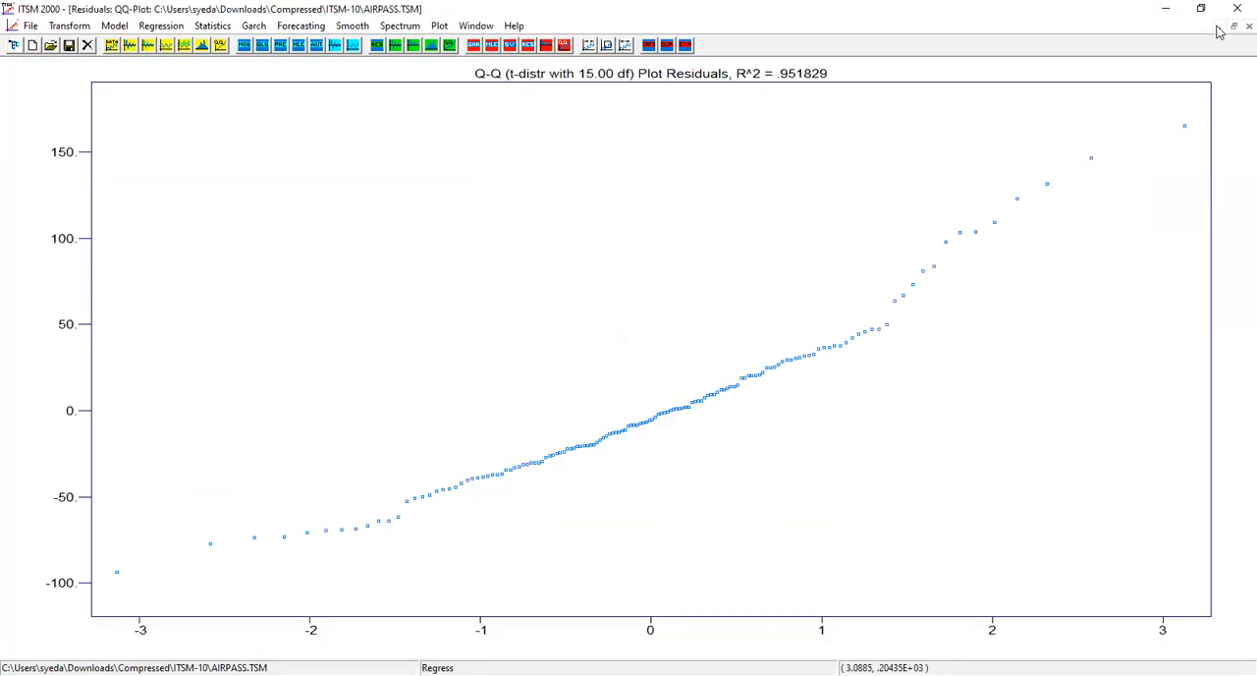
pyautogui.click(1218, 27)
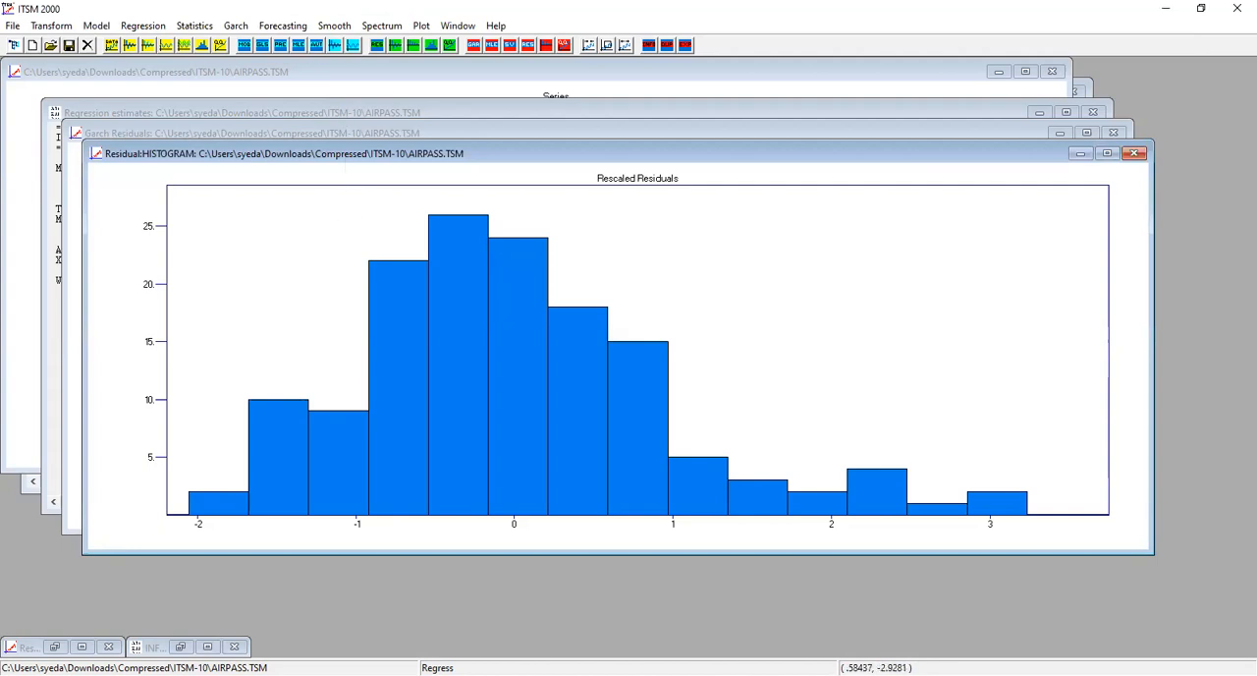
# Forecast 10 ARMA values past observation 144 using the complete data set and regression function, and show the forecast's info table.
pyautogui.click(283, 25)
pyautogui.click(287, 46)
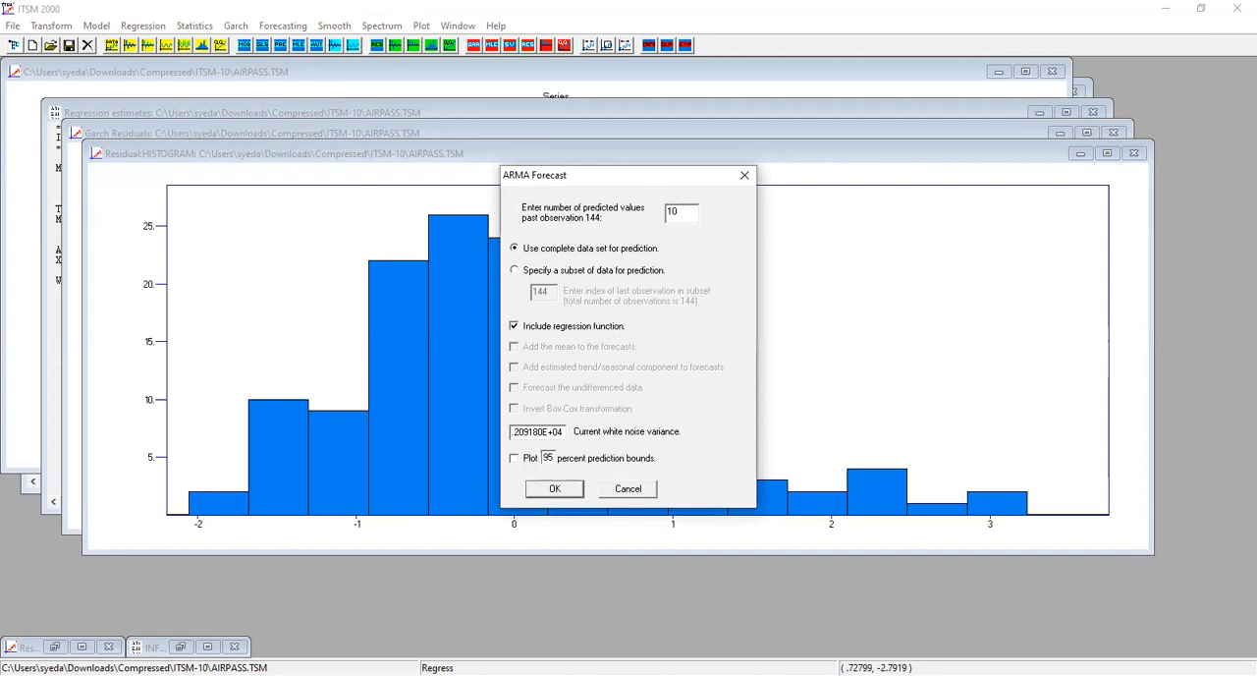
pyautogui.press('Escape')
pyautogui.click(553, 489)
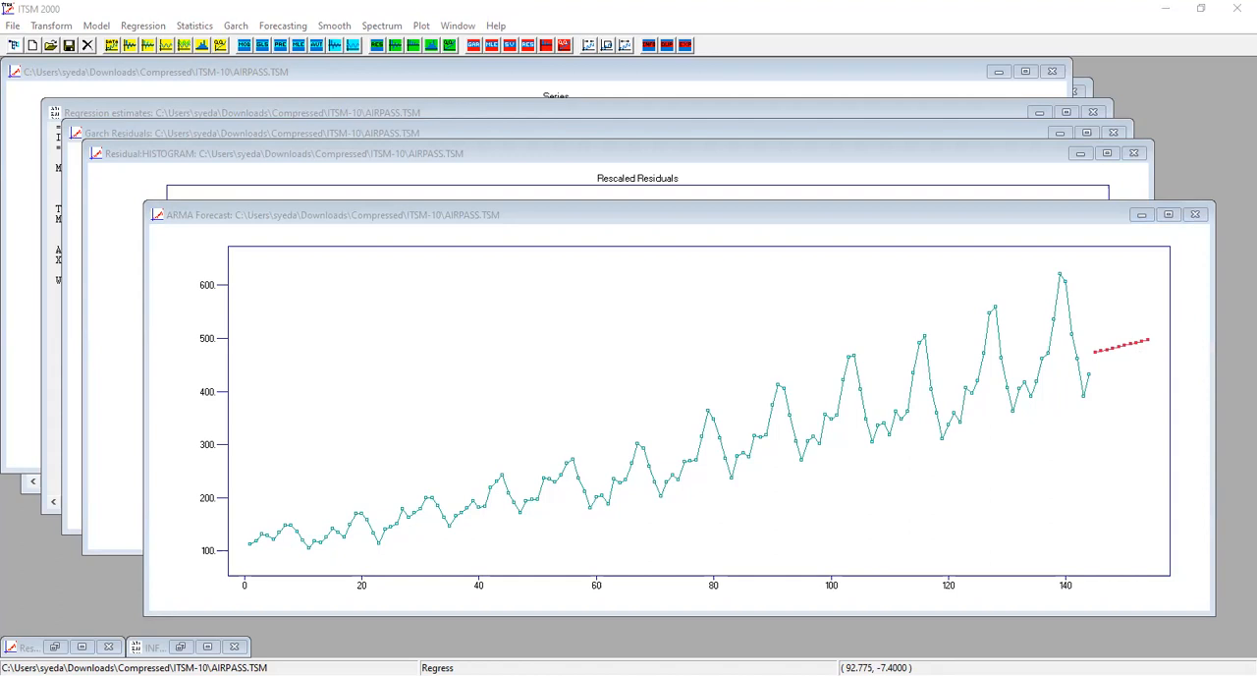
pyautogui.click(606, 323)
pyautogui.click(663, 345)
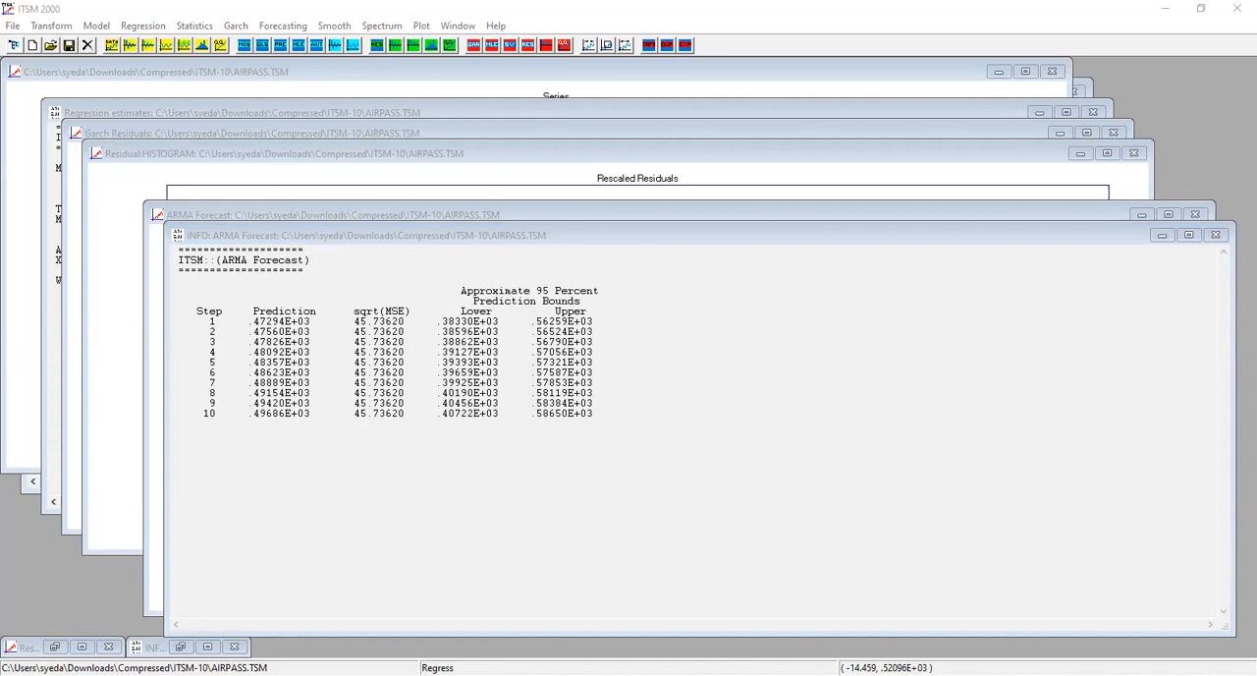
# Review the regression trend function settings without changing them and bring the AIRPASS series plot to the front.
pyautogui.click(35, 5)
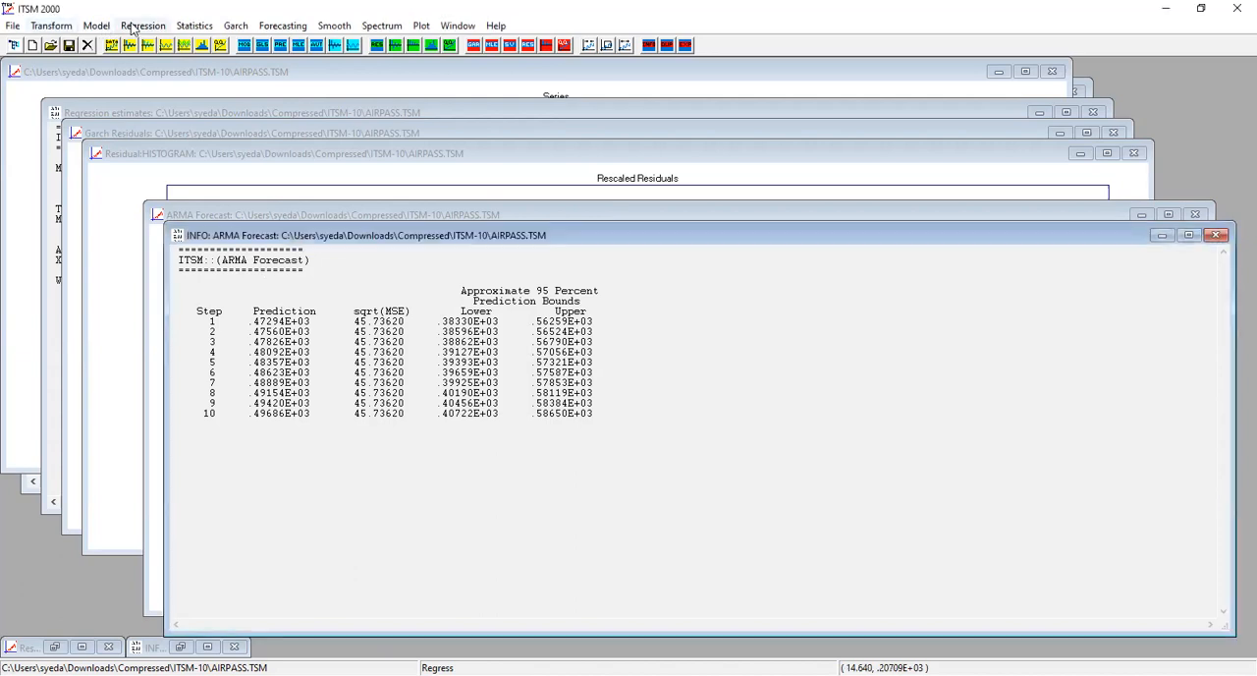
pyautogui.click(138, 25)
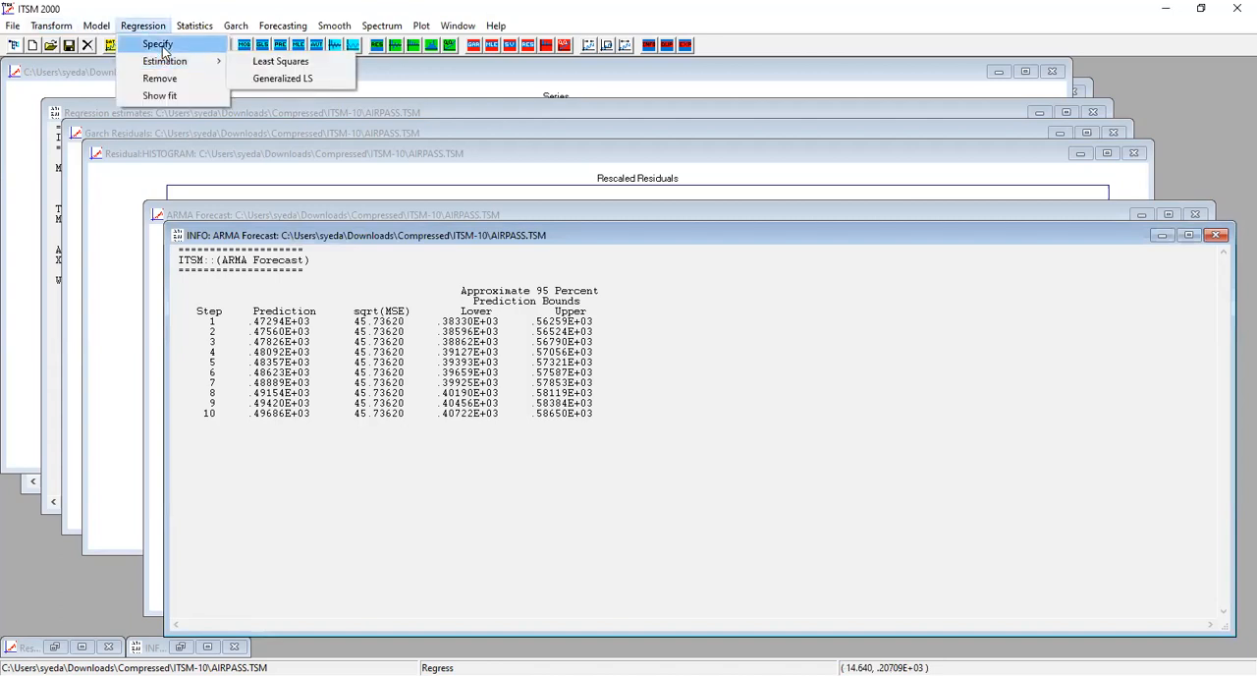
pyautogui.click(163, 49)
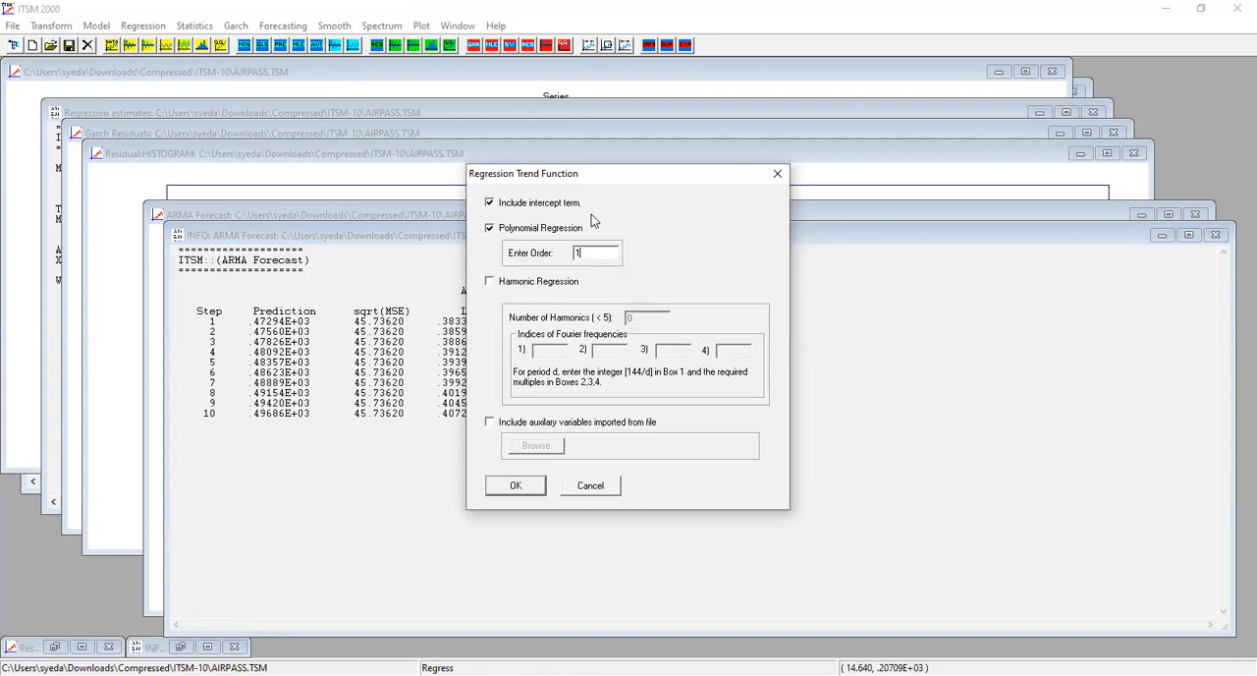
pyautogui.click(785, 173)
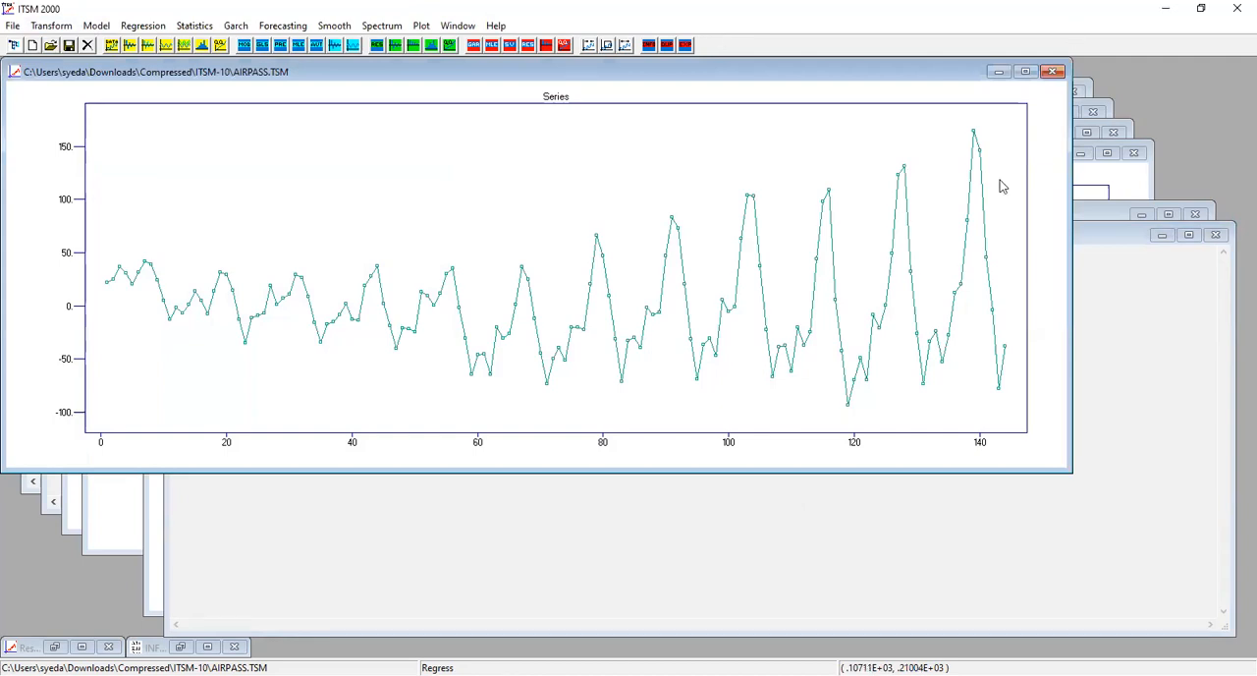
pyautogui.hotkey('alt', 'Tab')
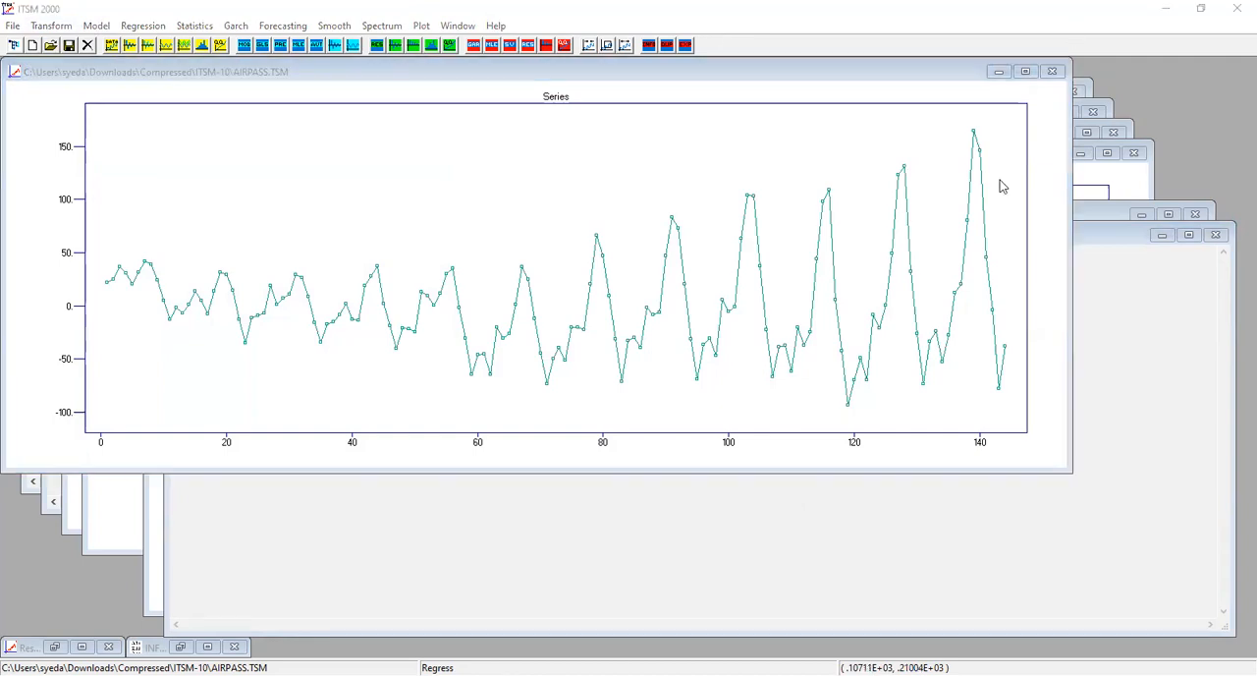